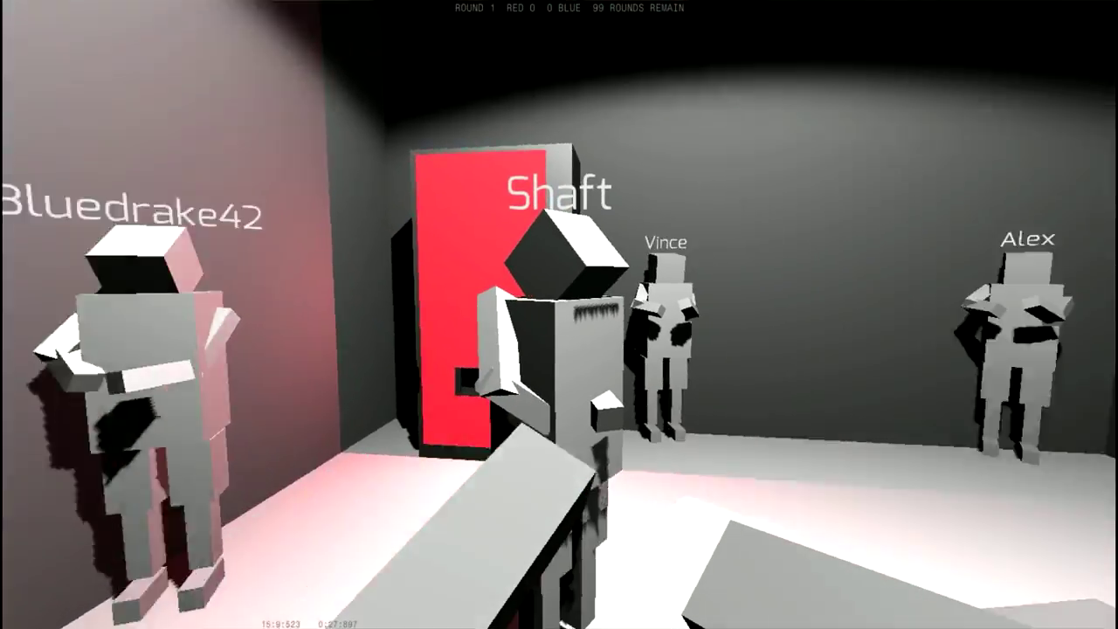
# - Walk down the dark corridor and through the doorway to join Neil, Sonkiro and DeLaRuuu
pyautogui.press('w')
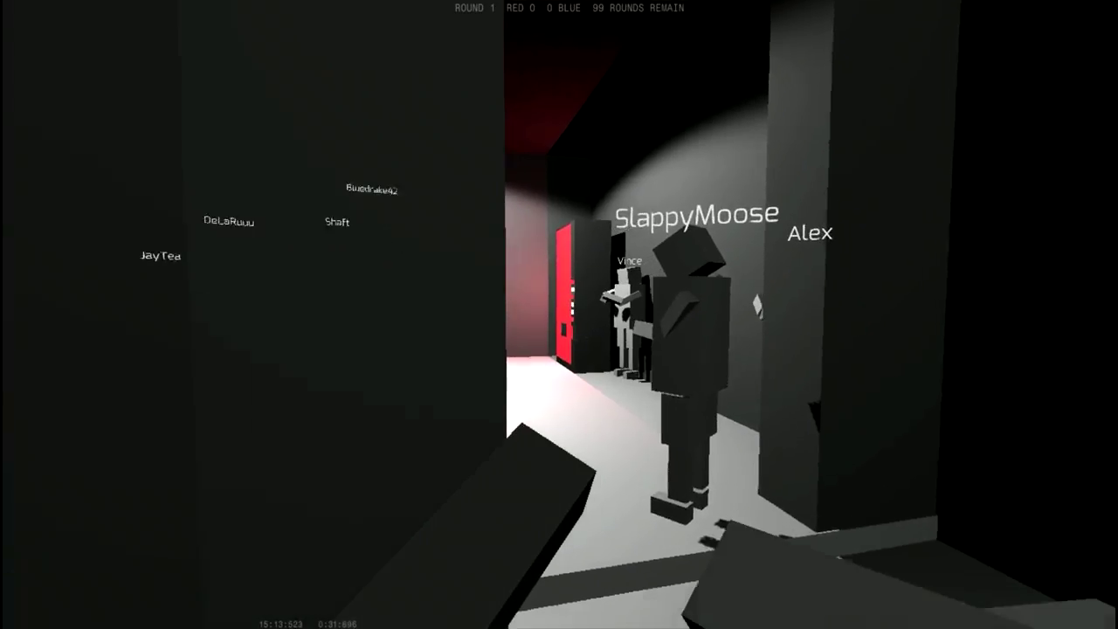
pyautogui.press('w')
pyautogui.press('w')
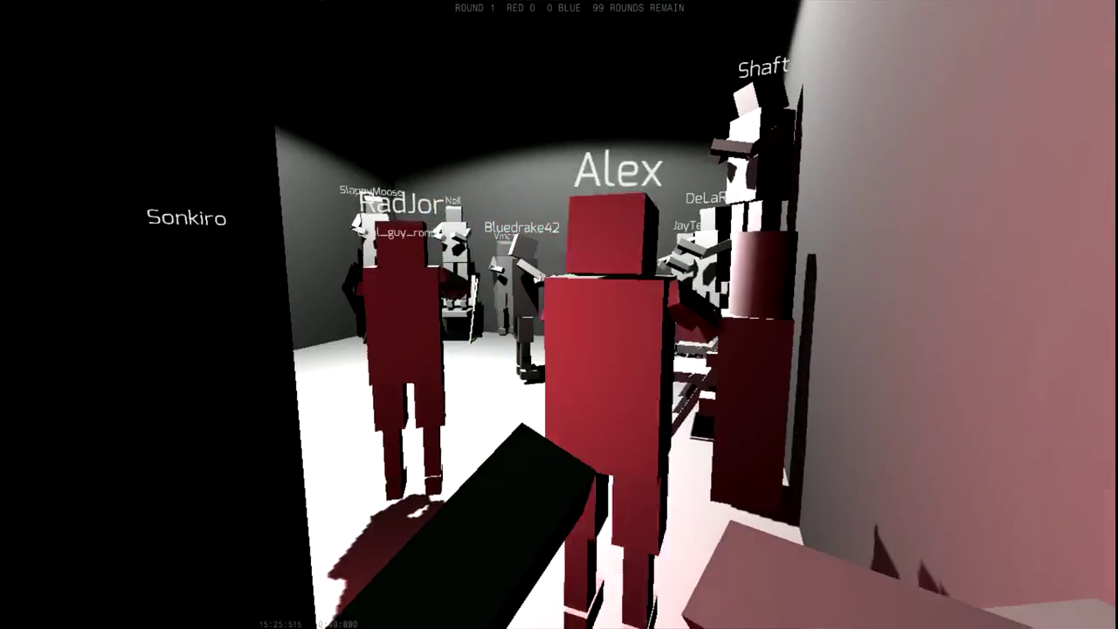
pyautogui.press('w')
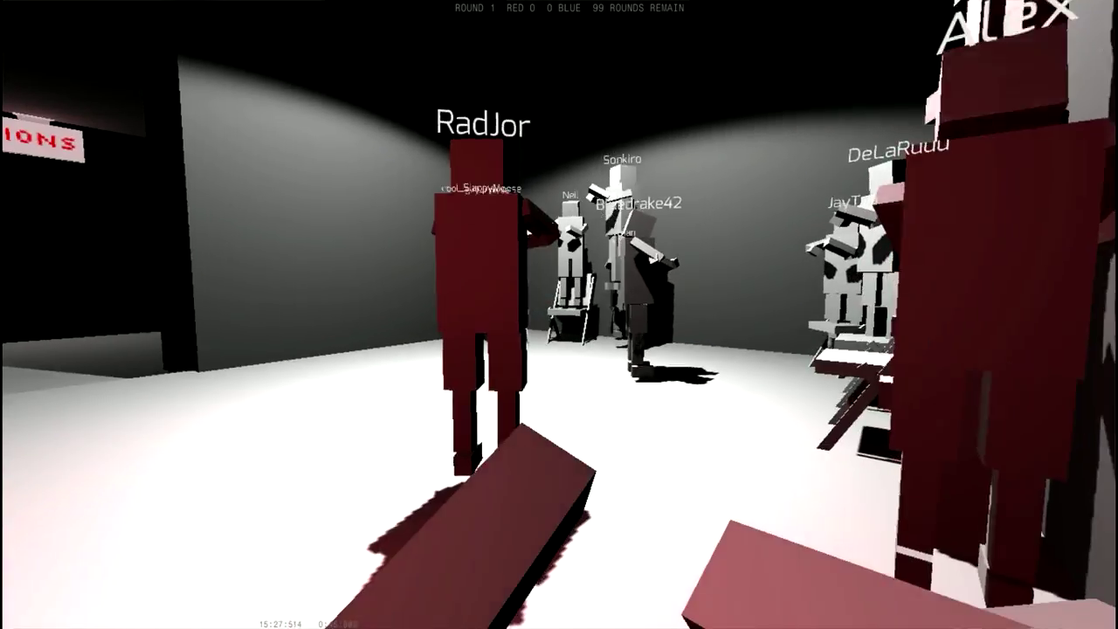
pyautogui.press('w')
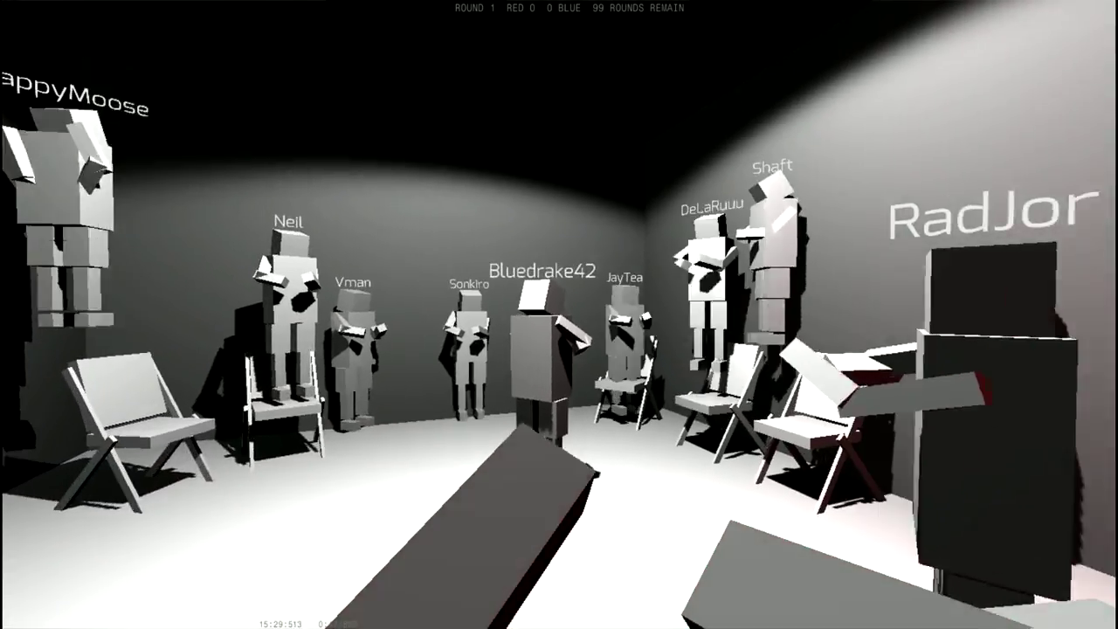
pyautogui.press('s')
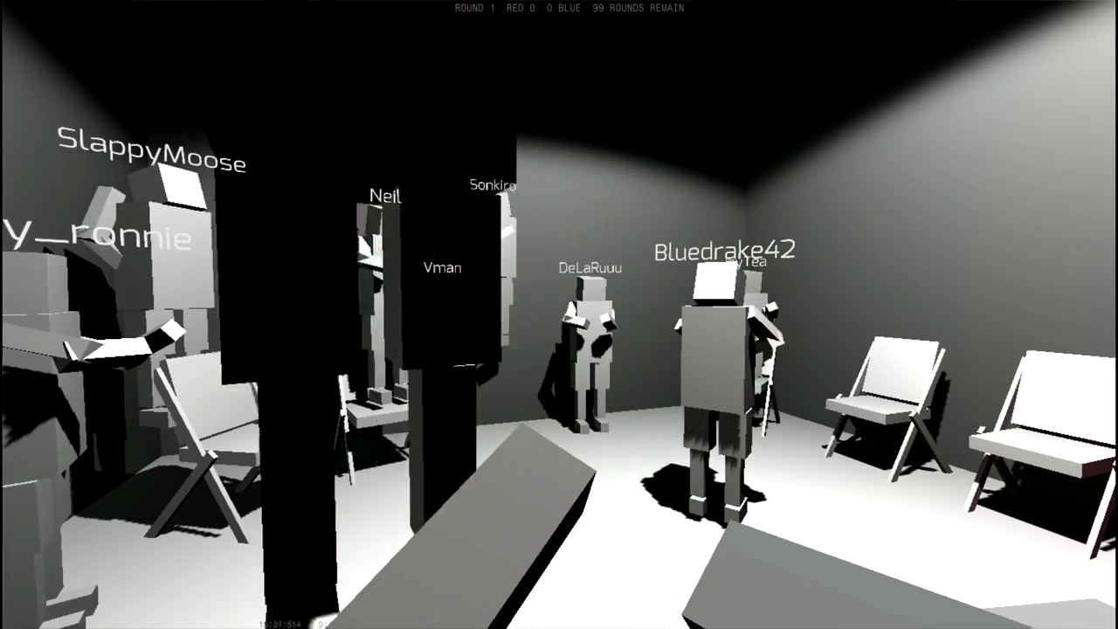
pyautogui.press('w')
pyautogui.press('s')
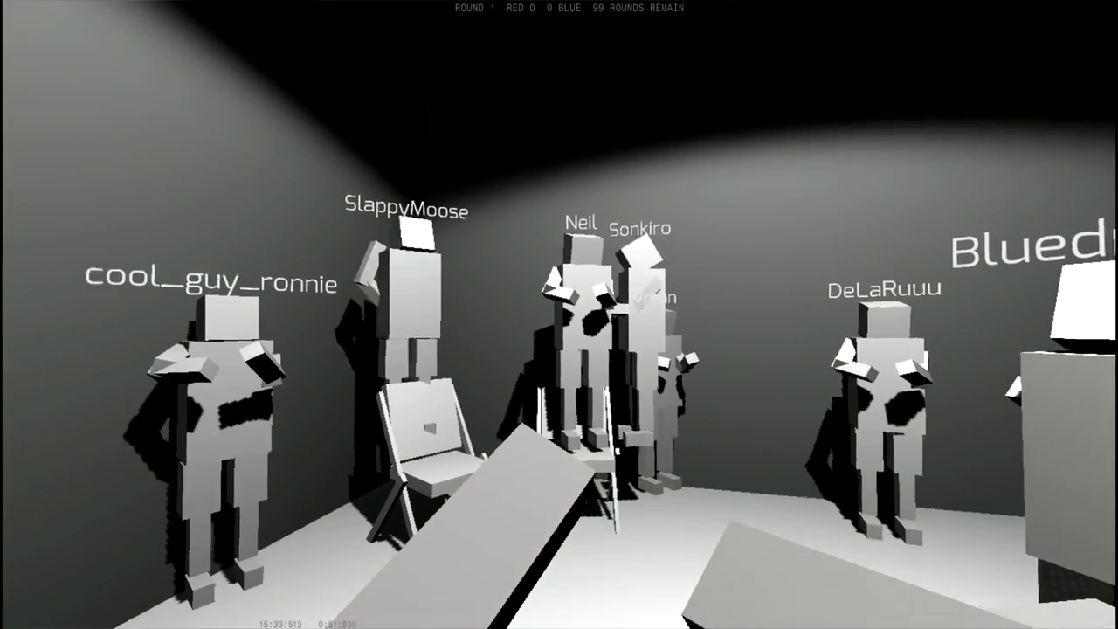
pyautogui.press('w')
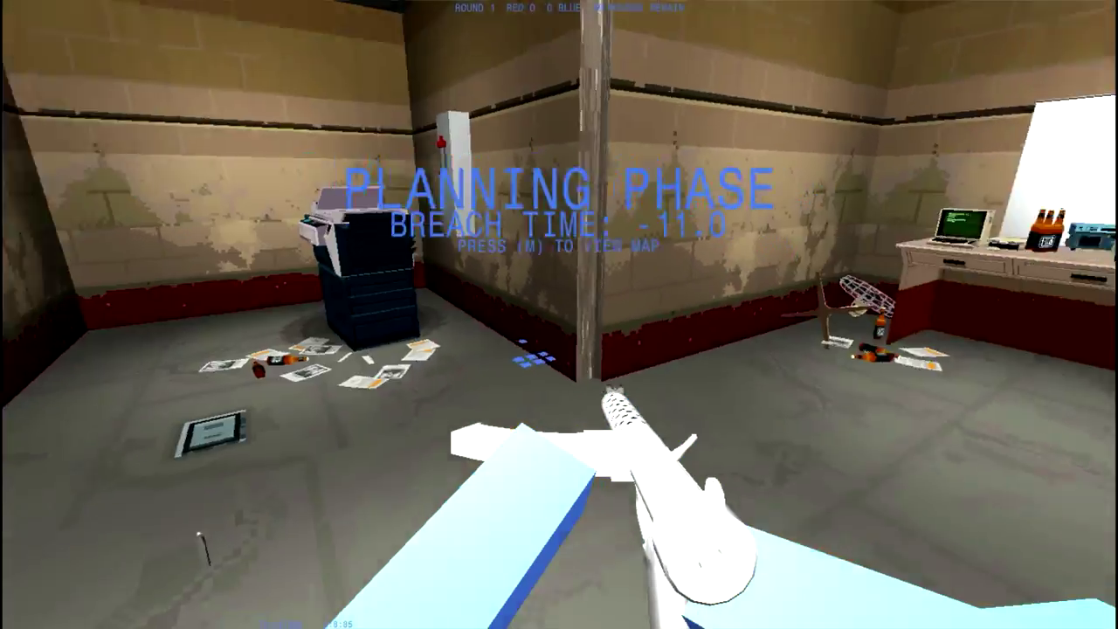
# - Walk past the copier to the weapons table and pick up the .50 pistol
pyautogui.press('w')
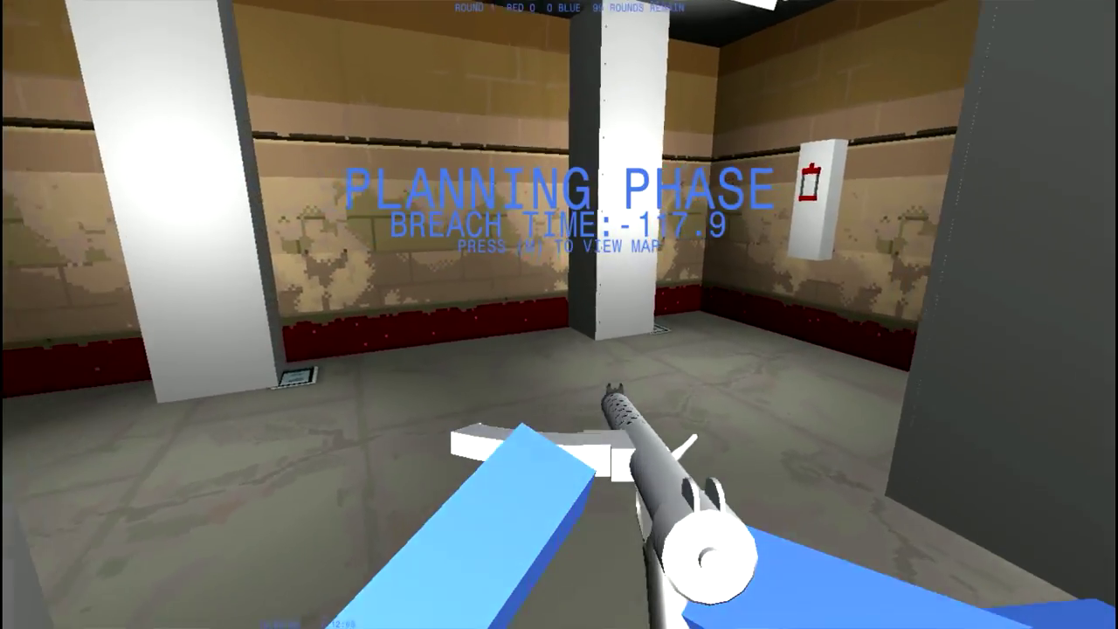
pyautogui.press('w')
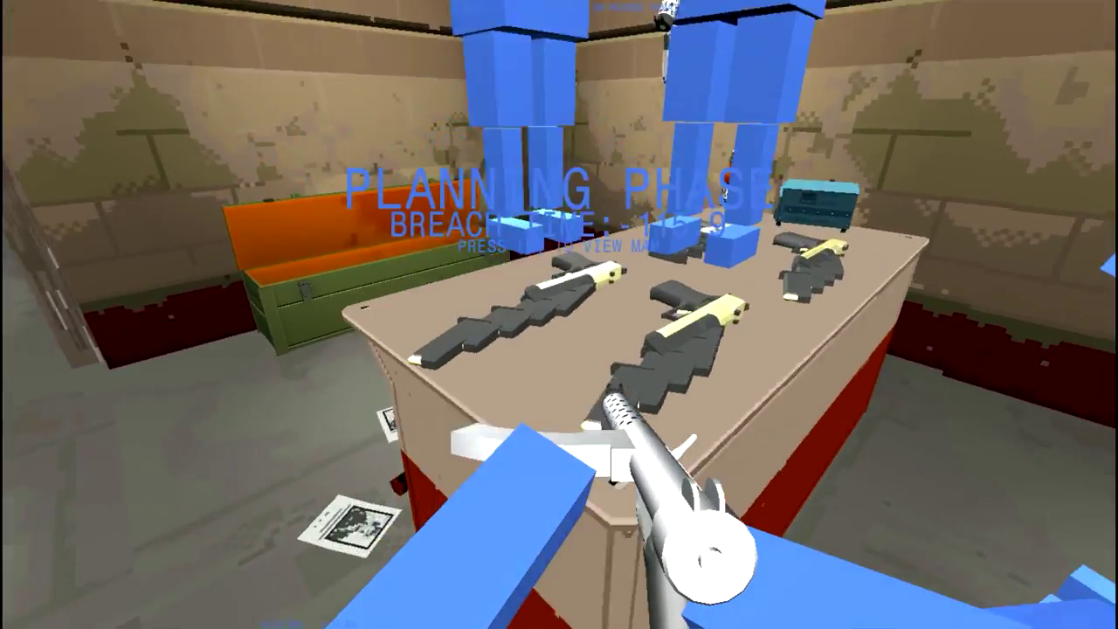
pyautogui.press('w')
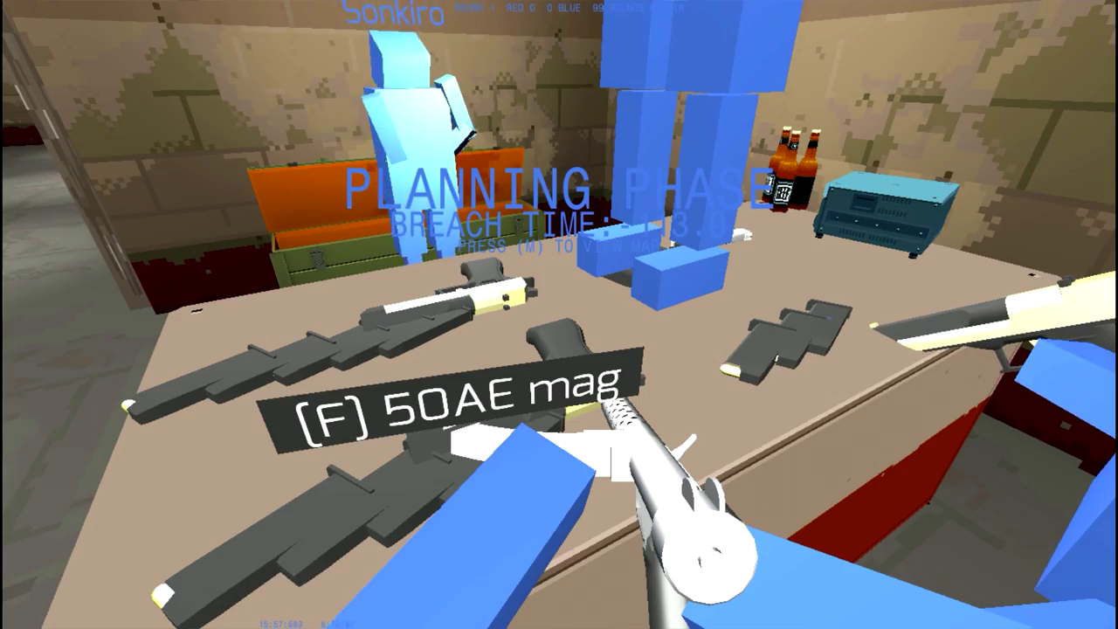
pyautogui.press('f')
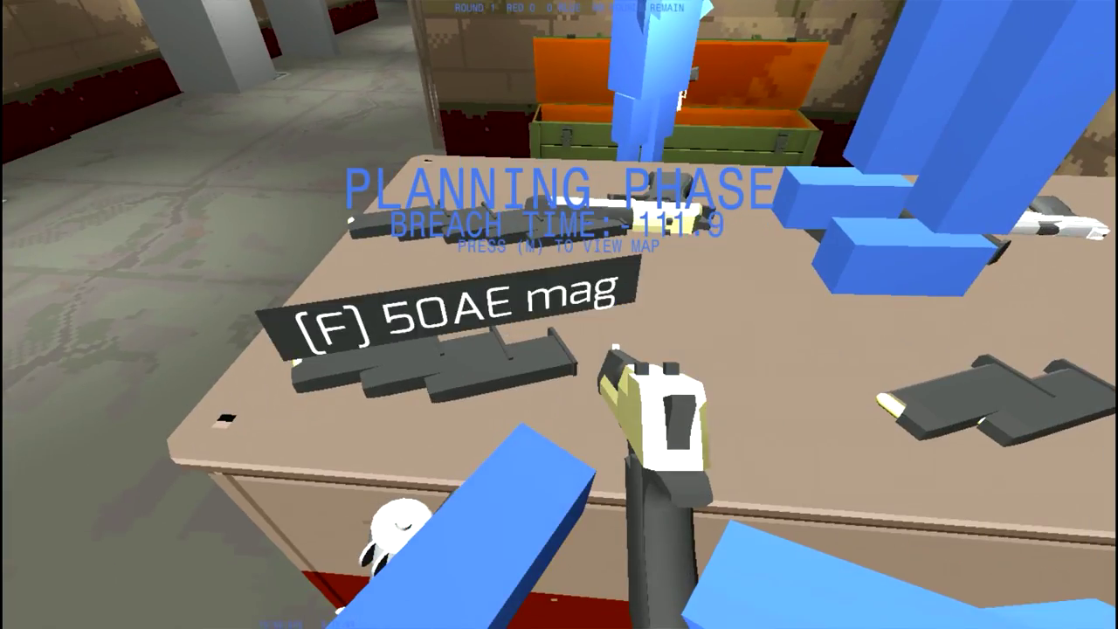
pyautogui.press('f')
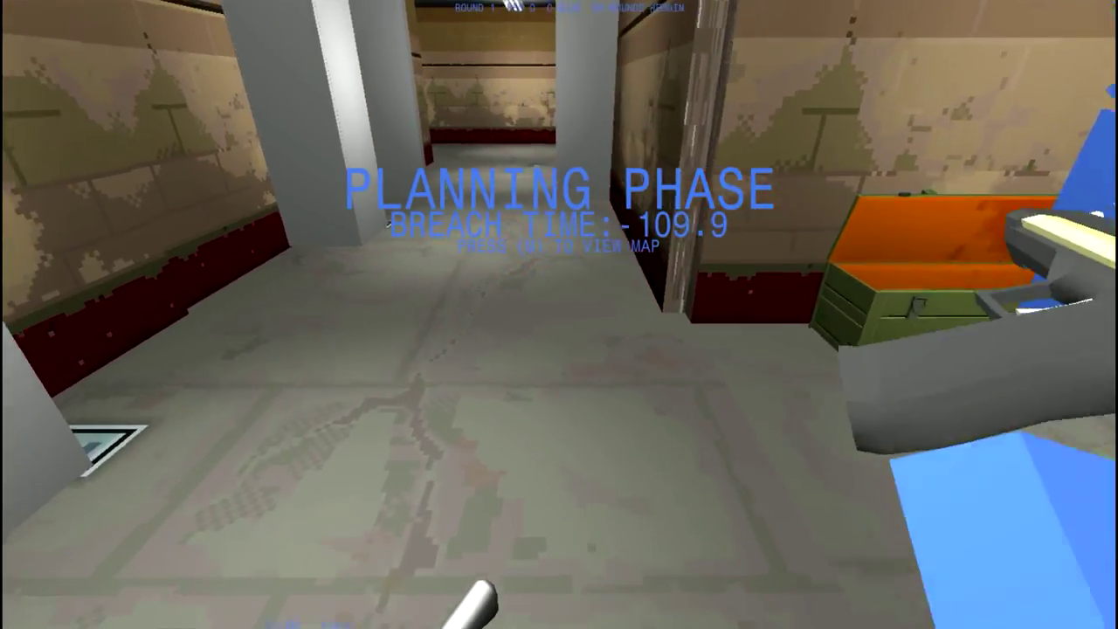
# - Scout the red-door room and monitor desks with the rifle, then bring up the planning map
pyautogui.press('w')
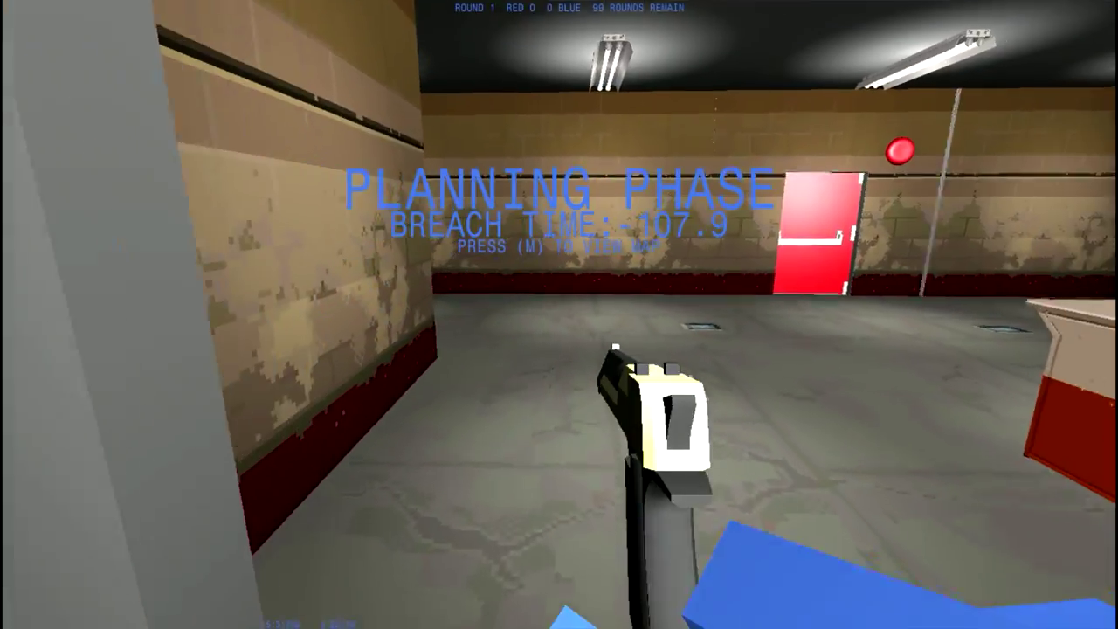
pyautogui.press('w')
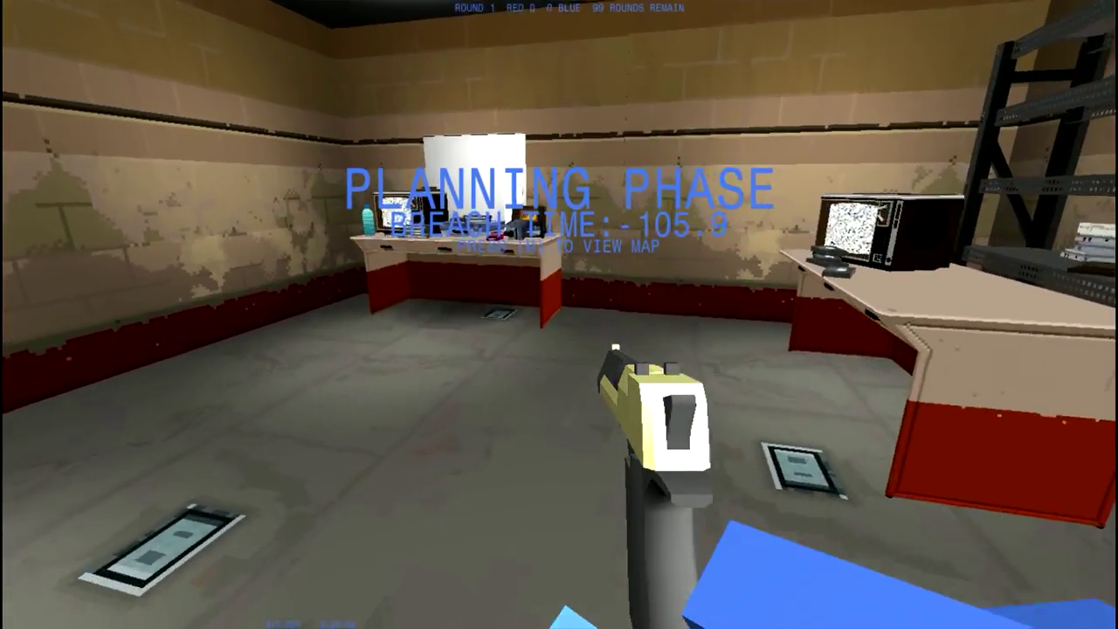
pyautogui.press('1')
pyautogui.press('w')
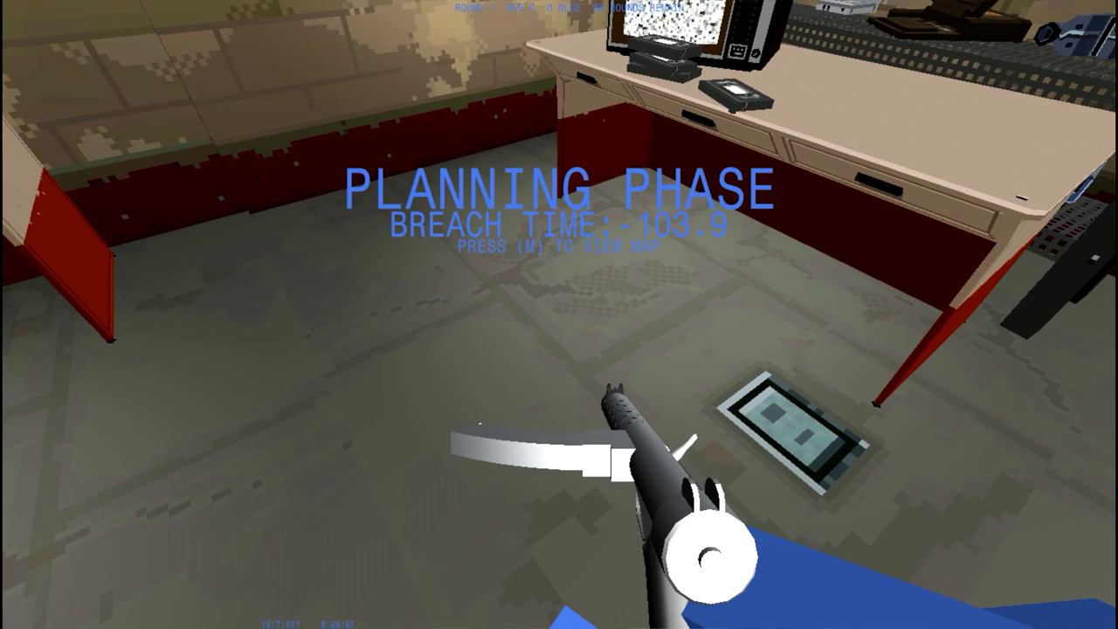
pyautogui.press('m')
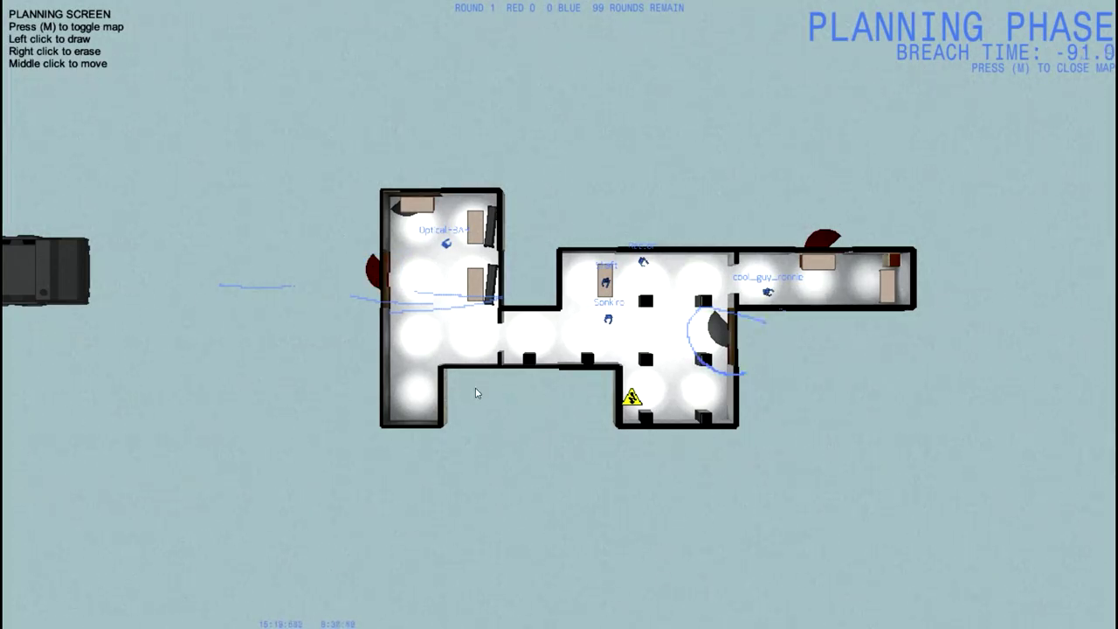
# - Return to first-person and walk into the pillared corridor with the pistol drawn
pyautogui.press('m')
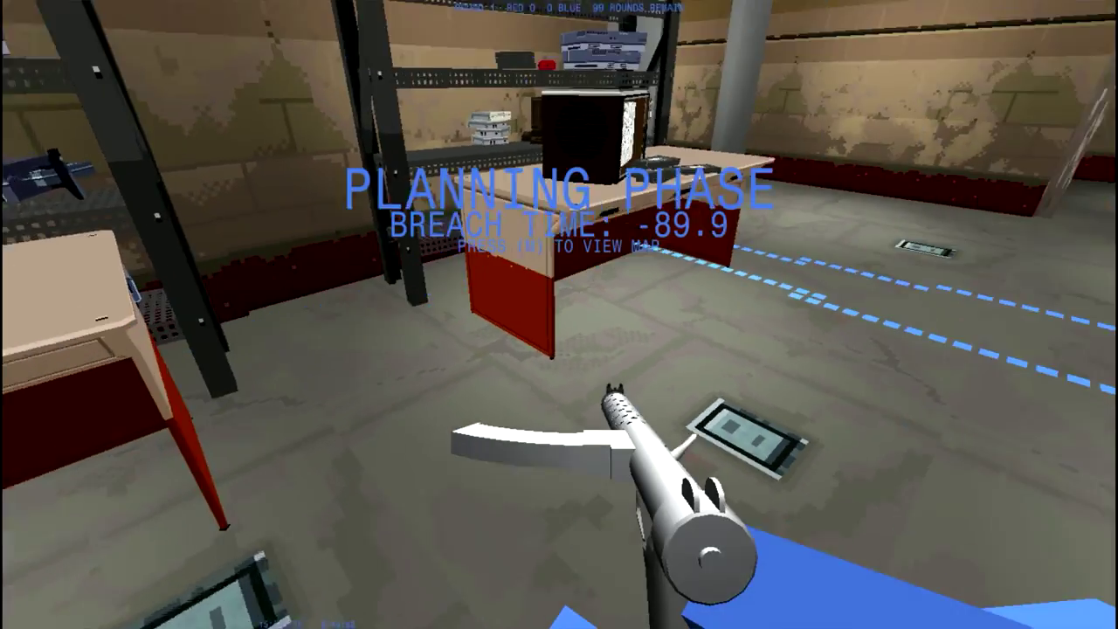
pyautogui.press('w')
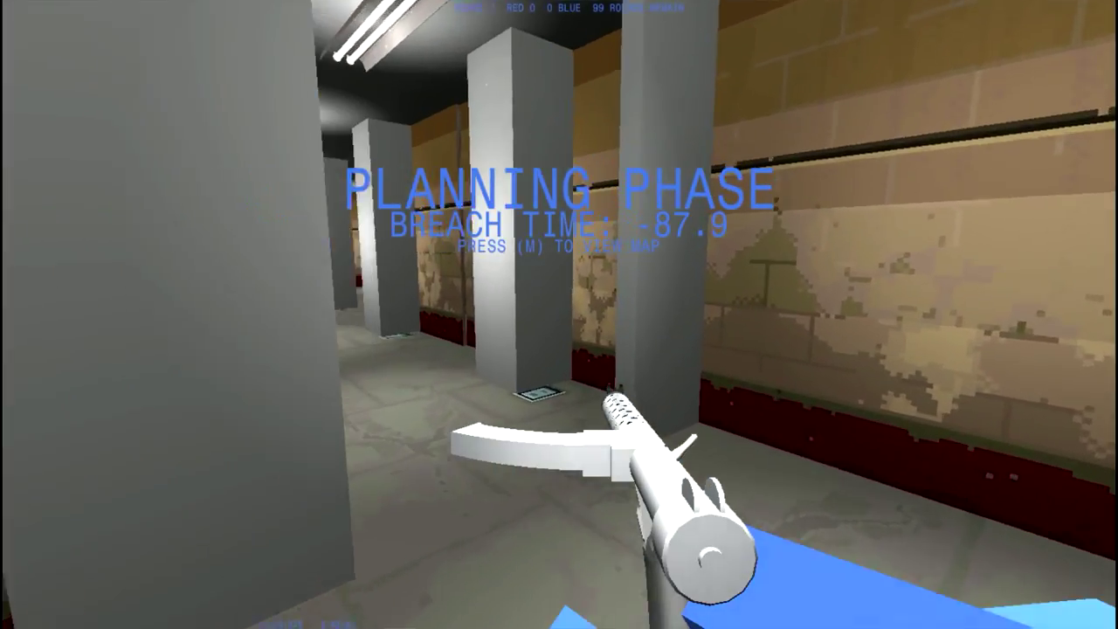
pyautogui.press('2')
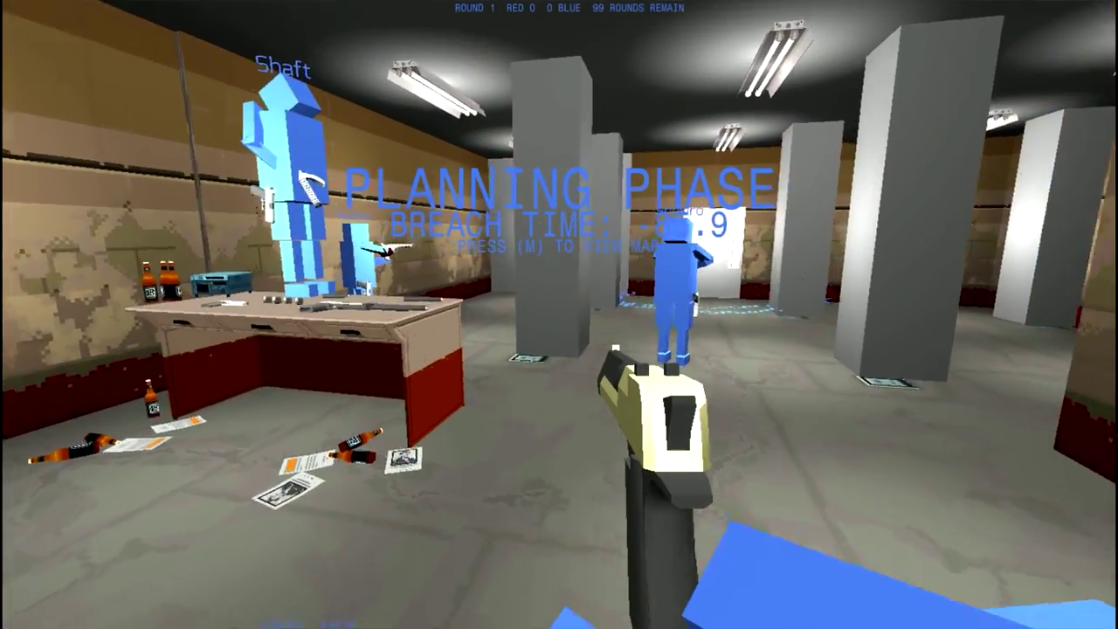
# - Review the planning map, recentring it on the building
pyautogui.press('m')
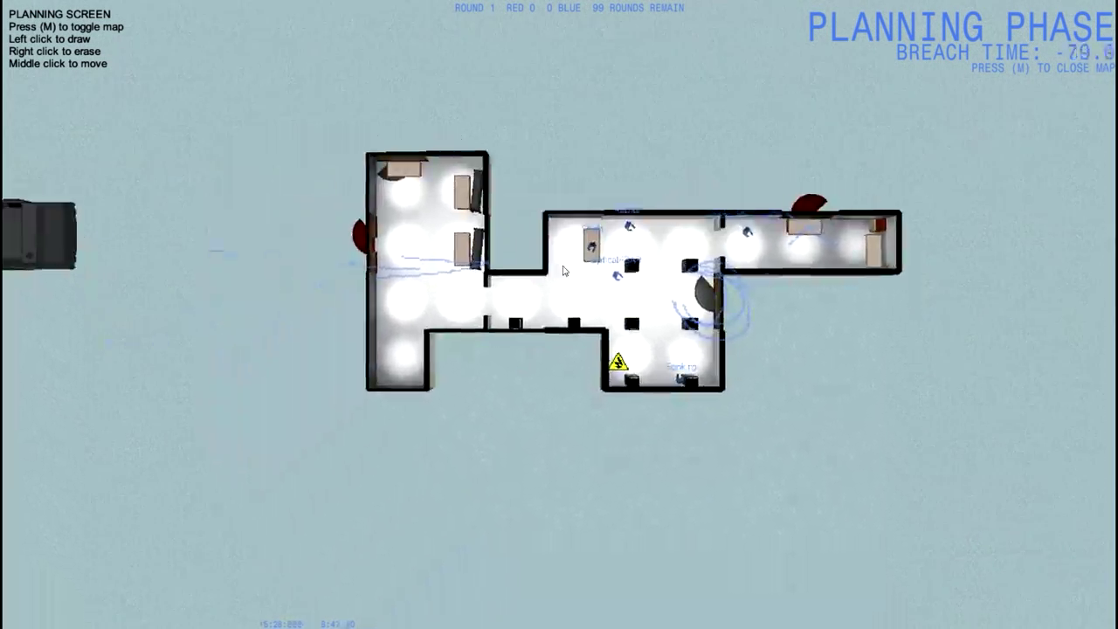
pyautogui.scroll(3, 478, 375)
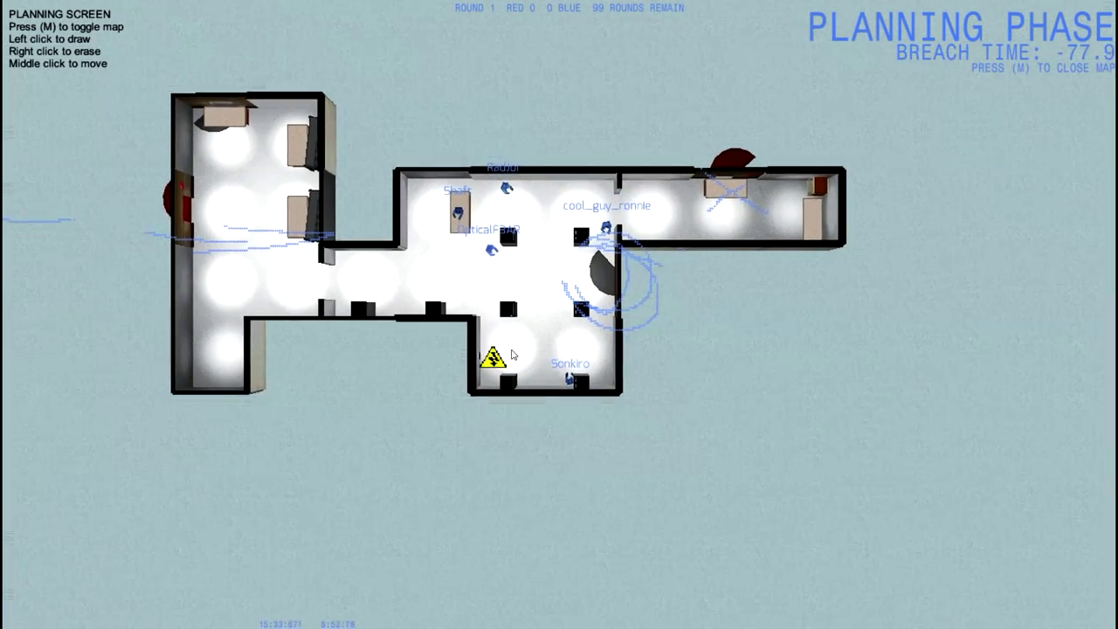
pyautogui.scroll(2, 478, 375)
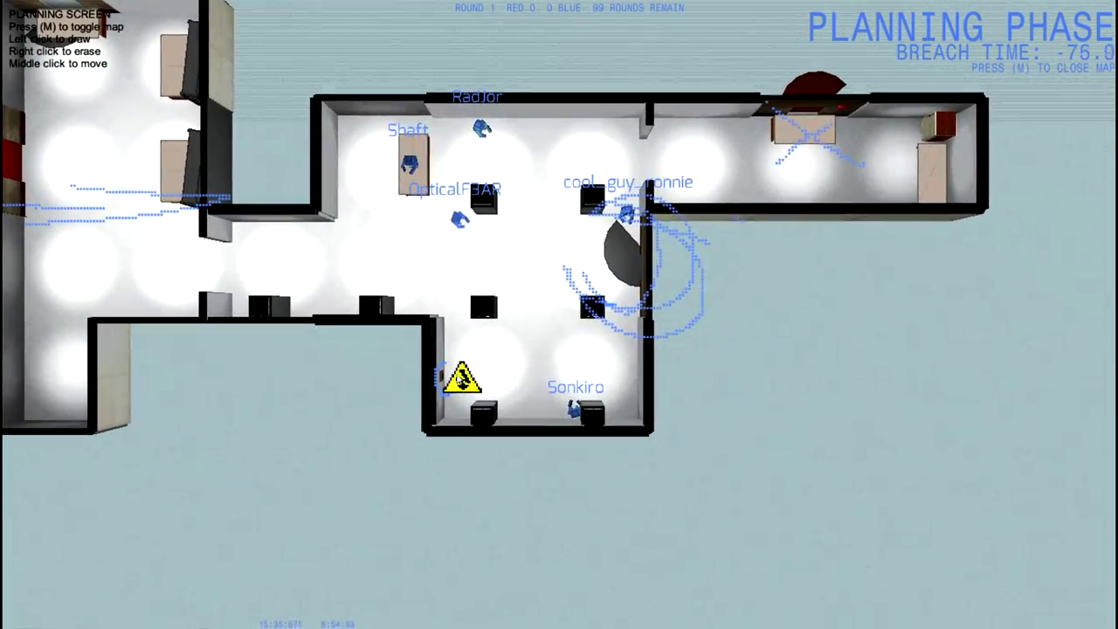
pyautogui.scroll(-2, 421, 491)
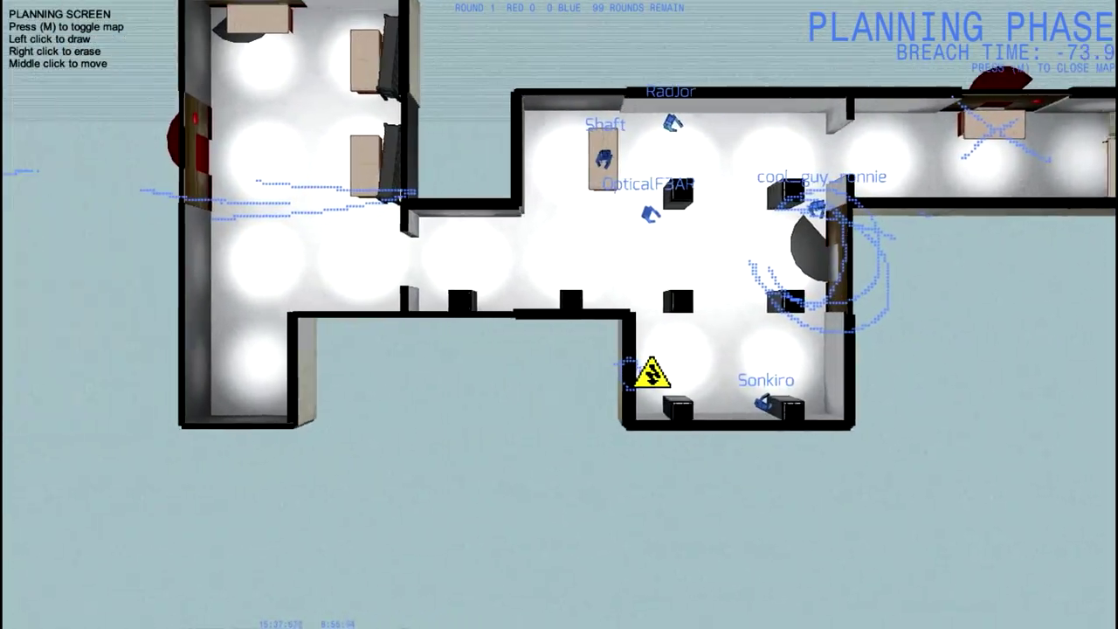
pyautogui.scroll(1, 524, 412)
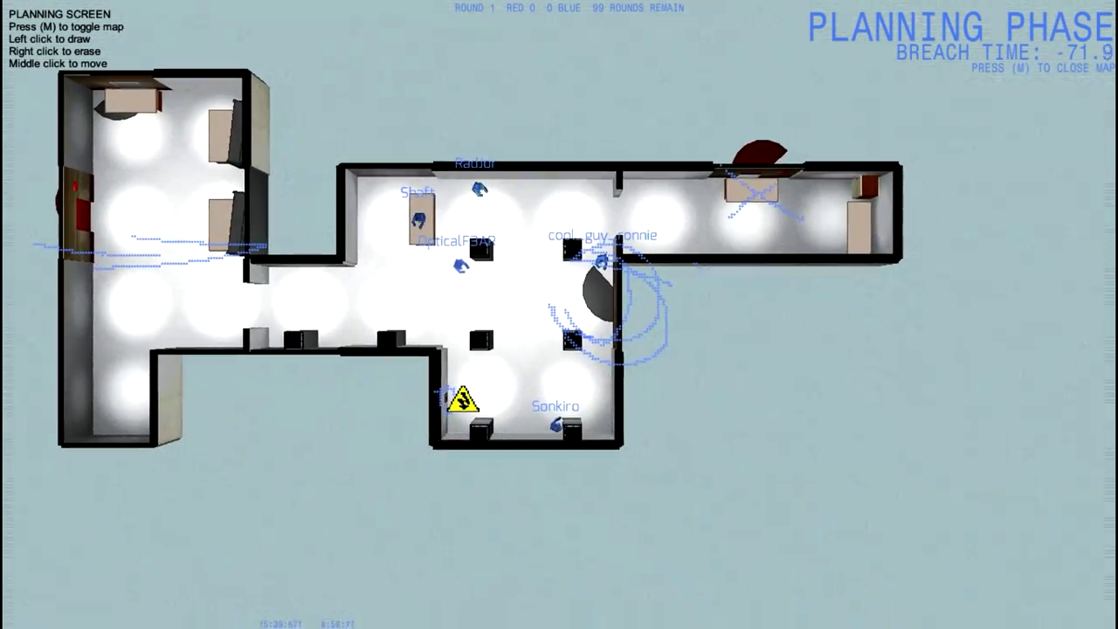
pyautogui.scroll(-1, 530, 406)
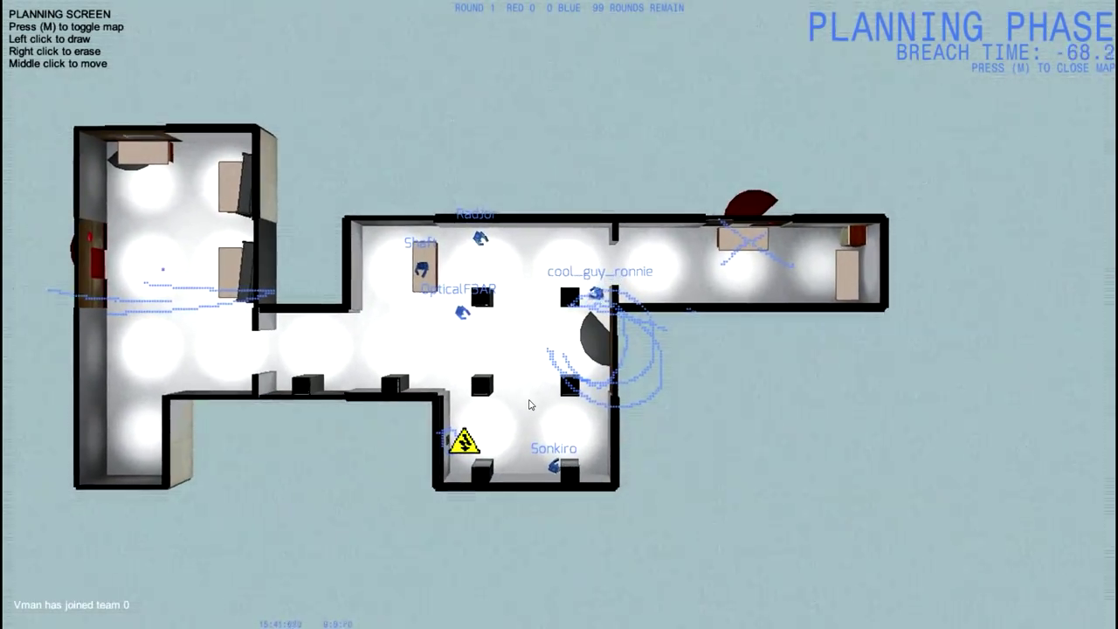
pyautogui.moveTo(365, 387); pyautogui.dragTo(419, 399)
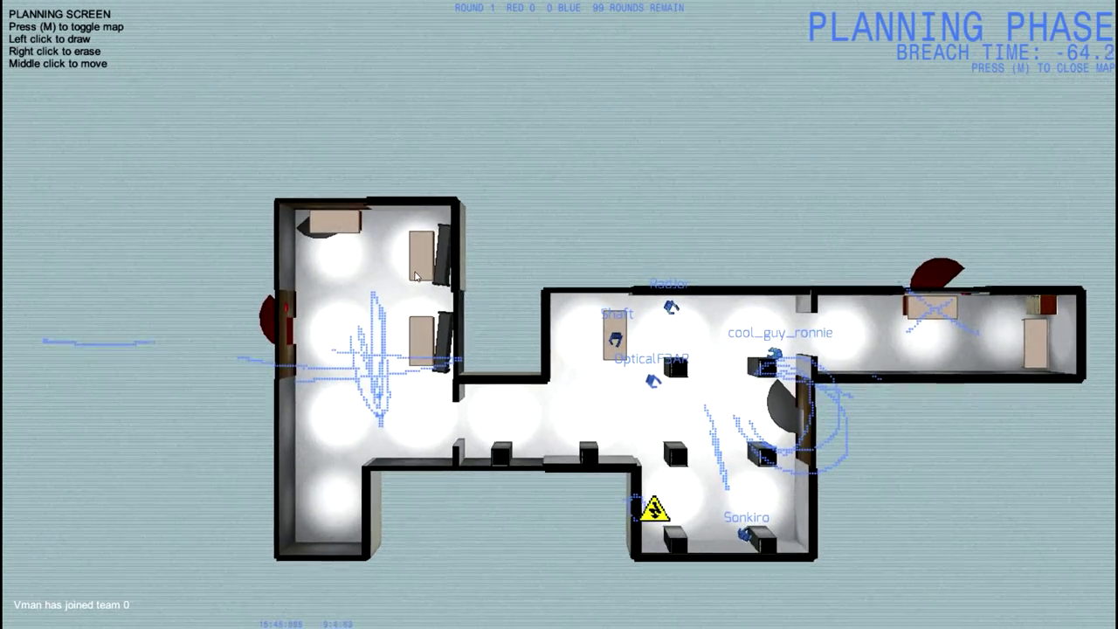
pyautogui.press('m')
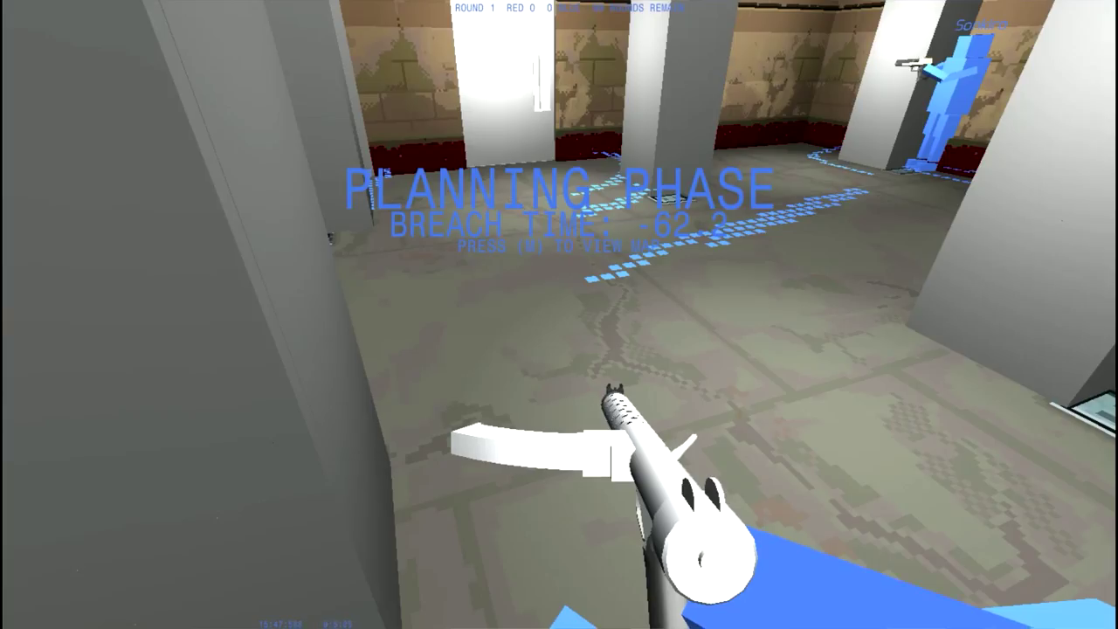
pyautogui.press('m')
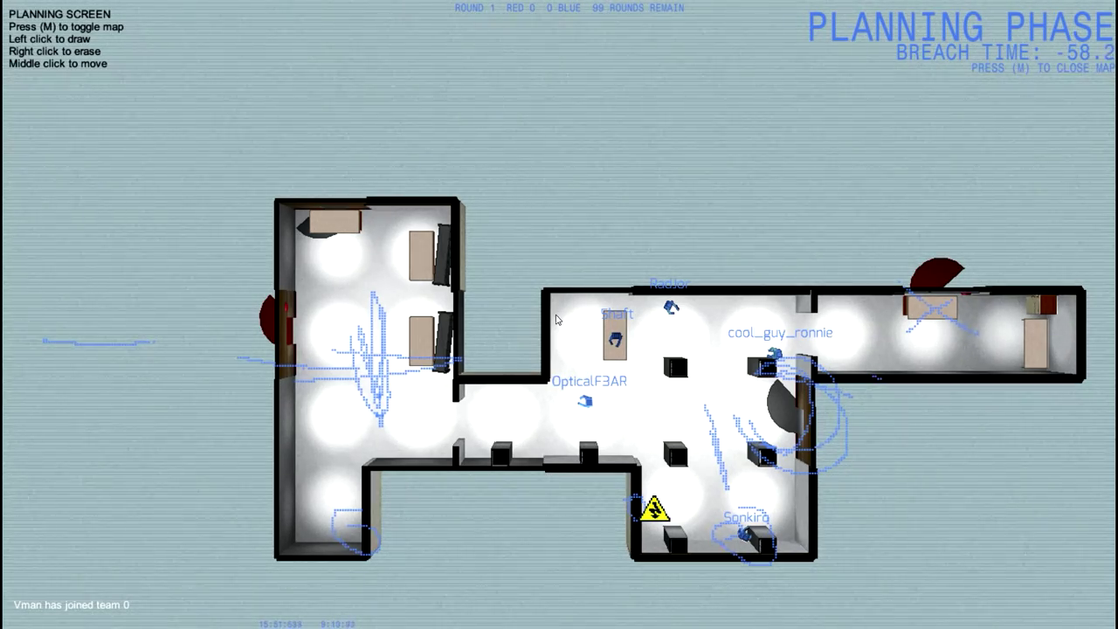
pyautogui.scroll(-2, 553, 322)
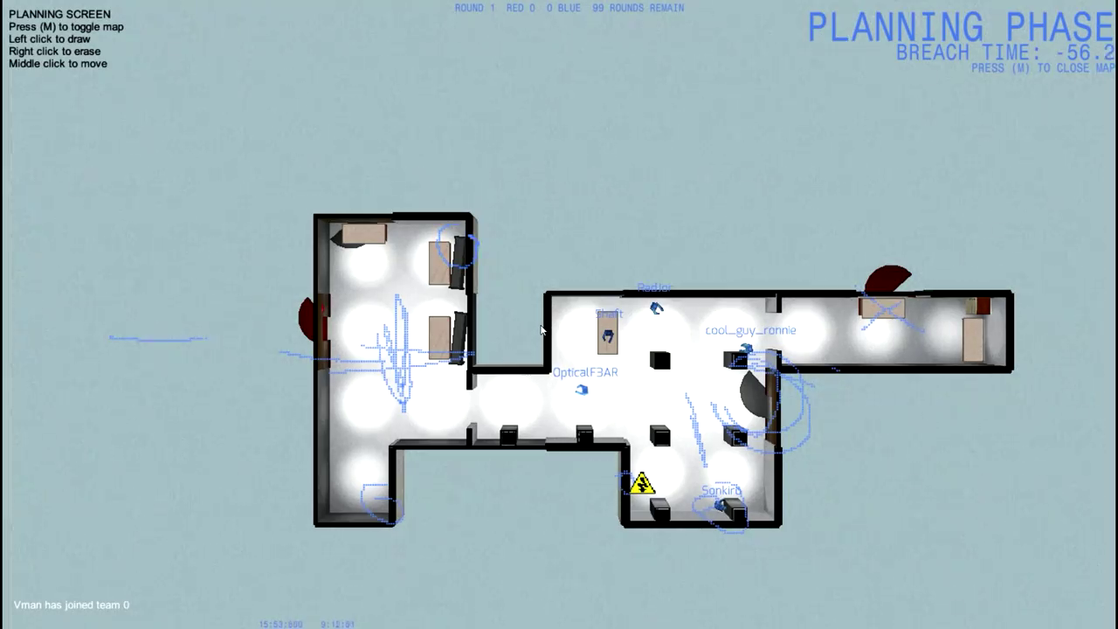
pyautogui.press('m')
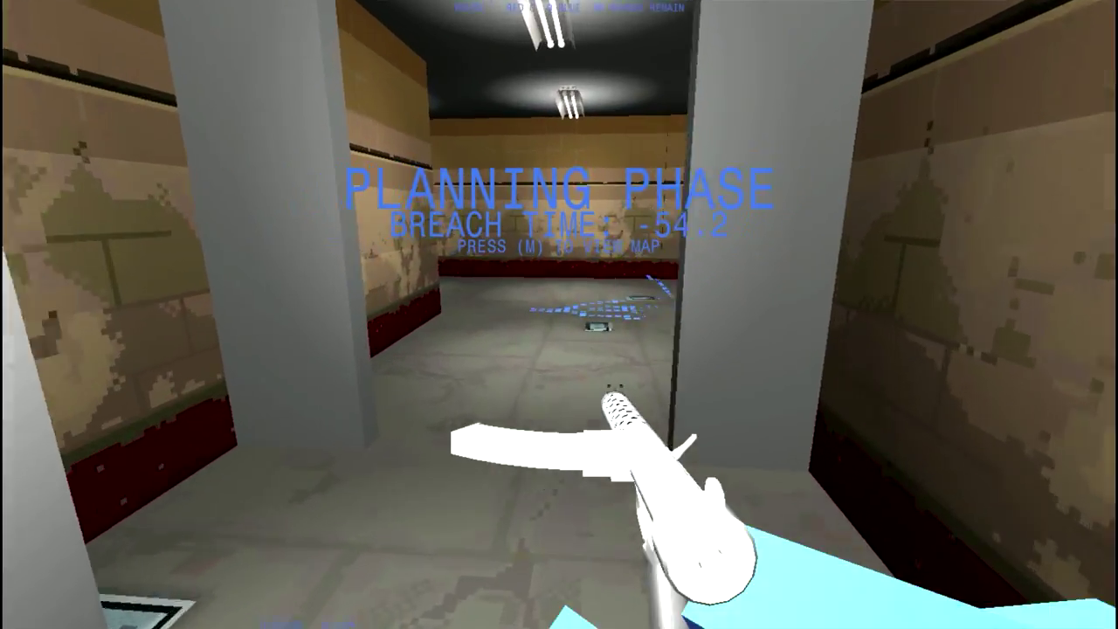
# - Walk through the rooms past the catwalk and red door into the corridor
pyautogui.press('w')
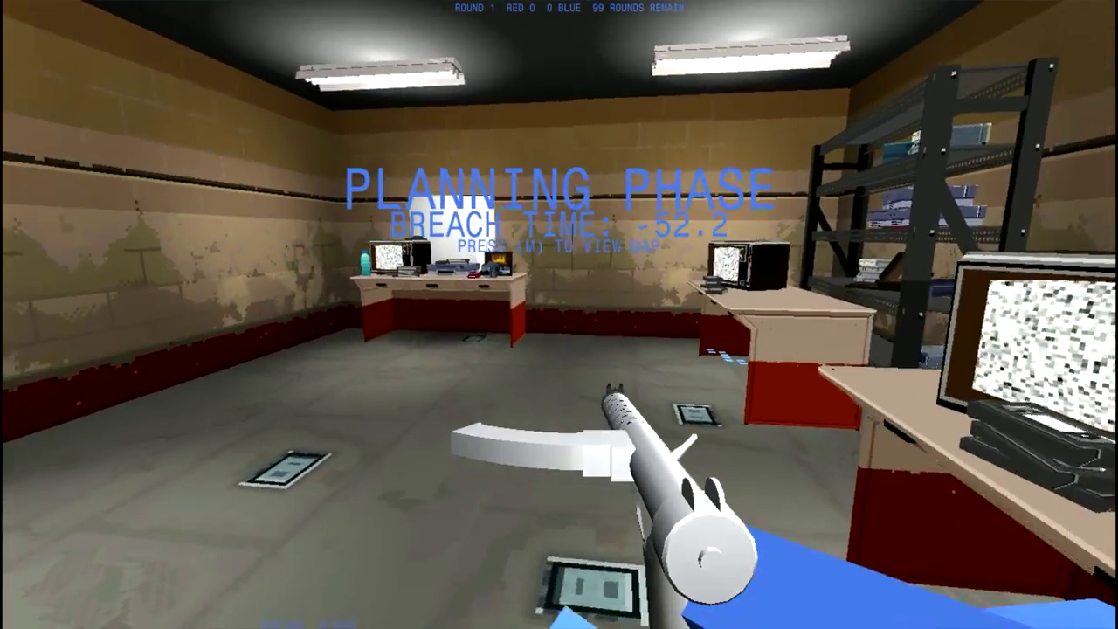
pyautogui.press('w')
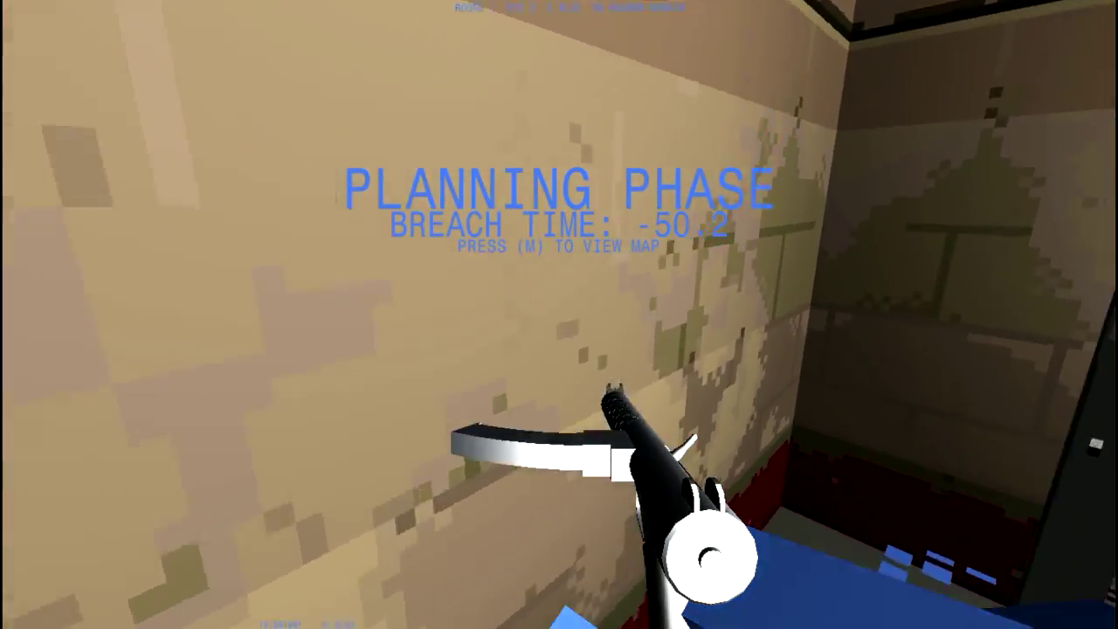
pyautogui.press('w')
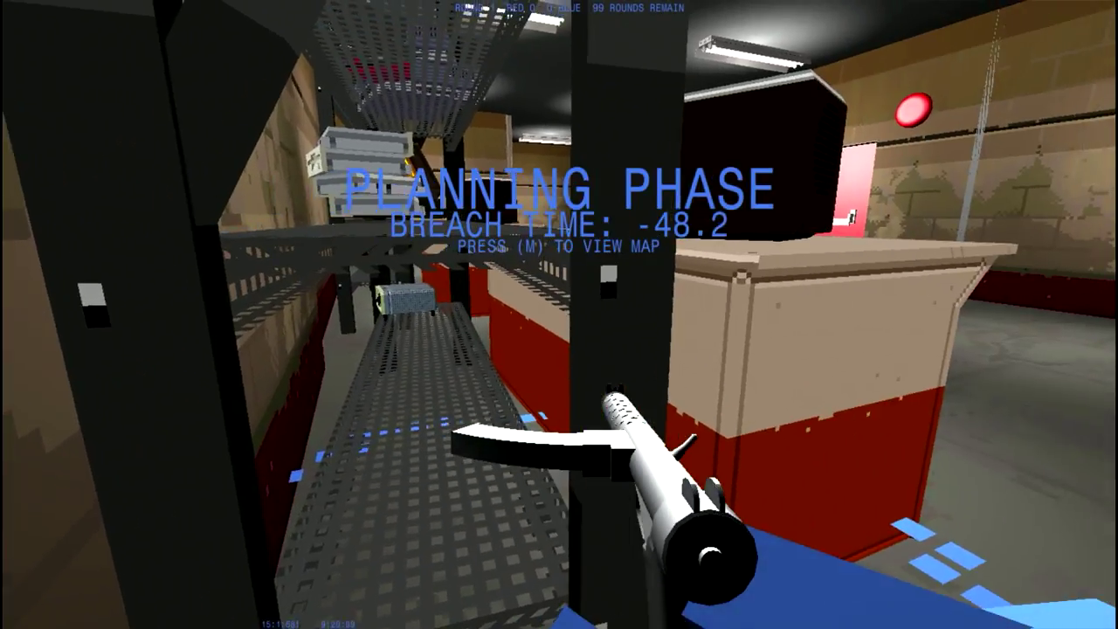
pyautogui.press('w')
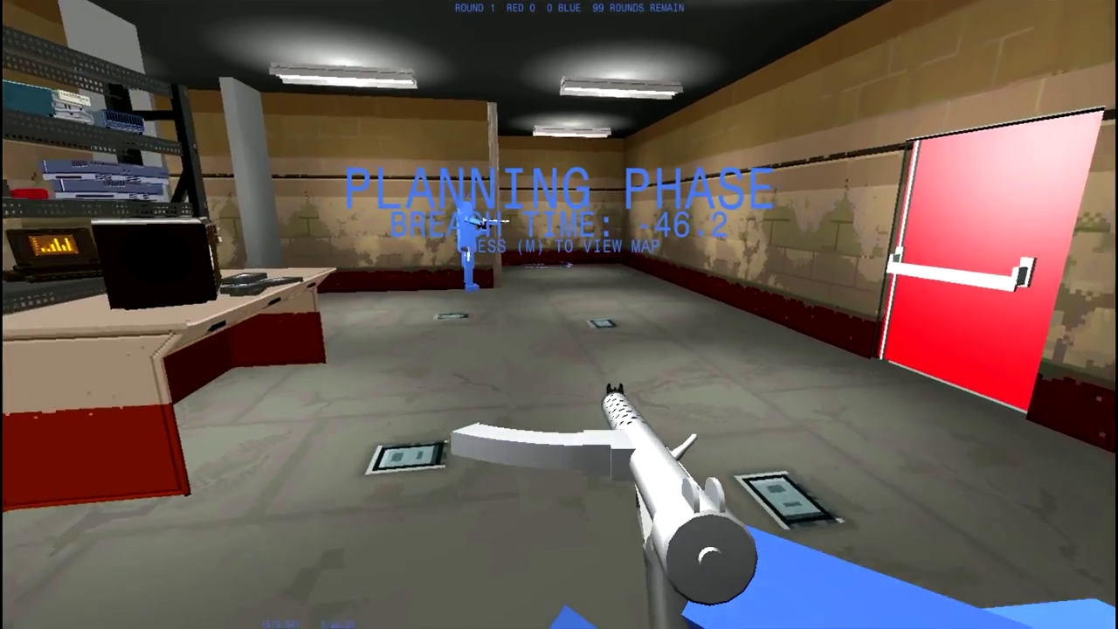
pyautogui.press('w')
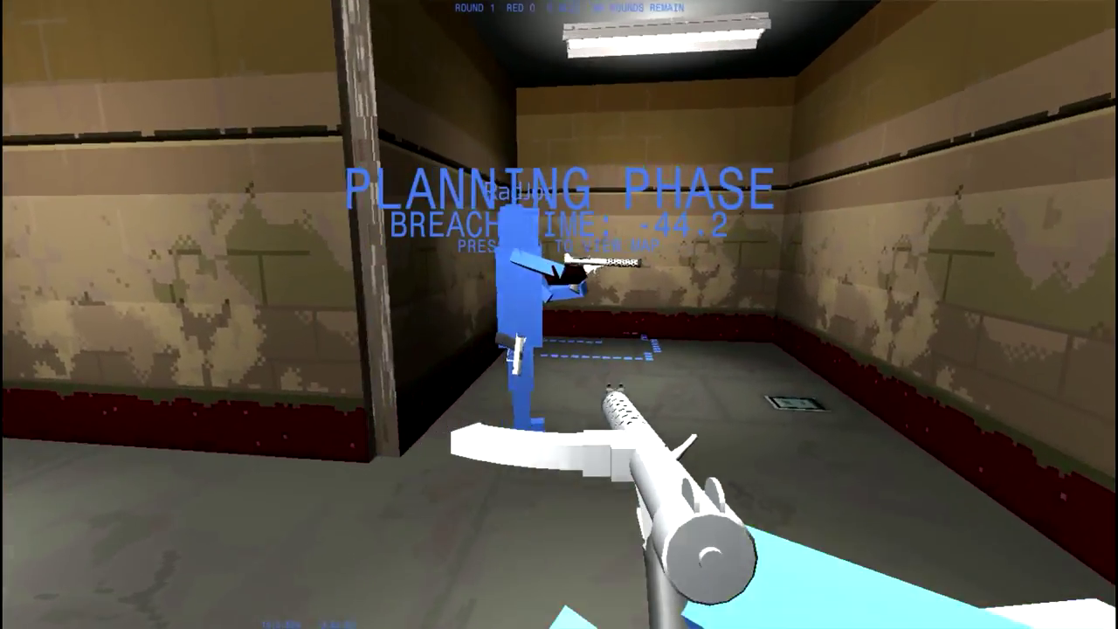
pyautogui.press('w')
# - Check the map and settle in the corner by the orange crate as execution begins
pyautogui.press('m')
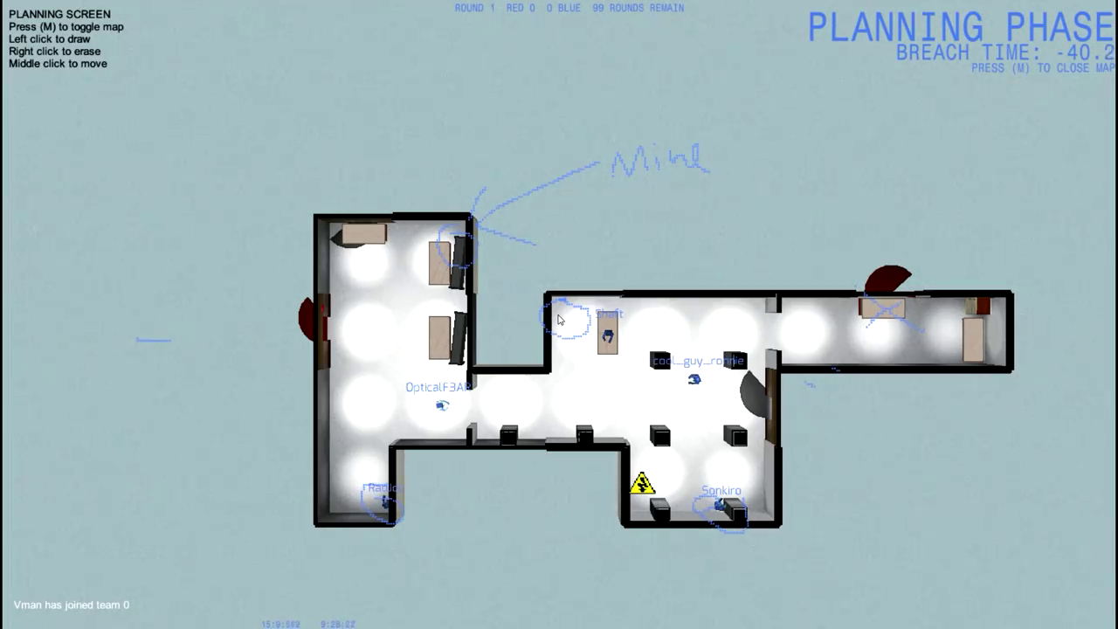
pyautogui.press('m')
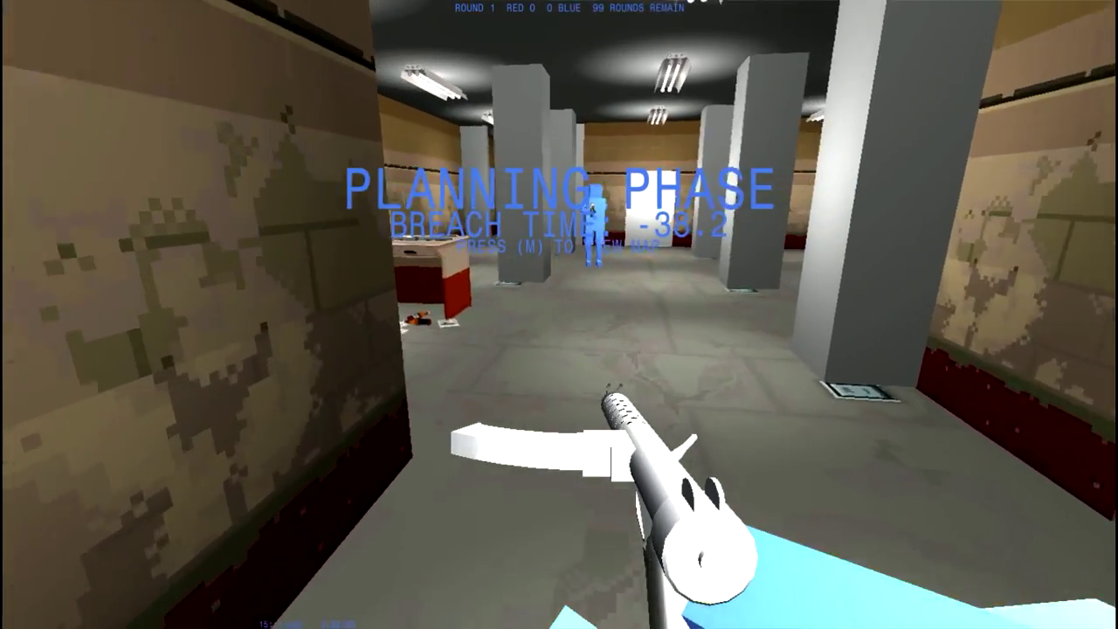
pyautogui.press('w')
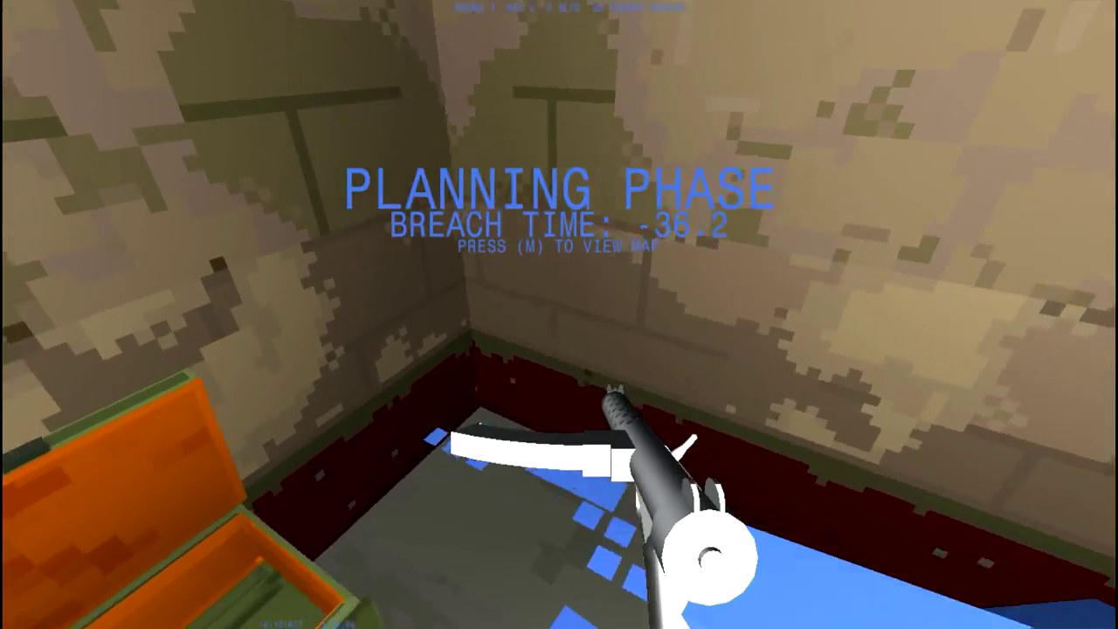
pyautogui.press('m')
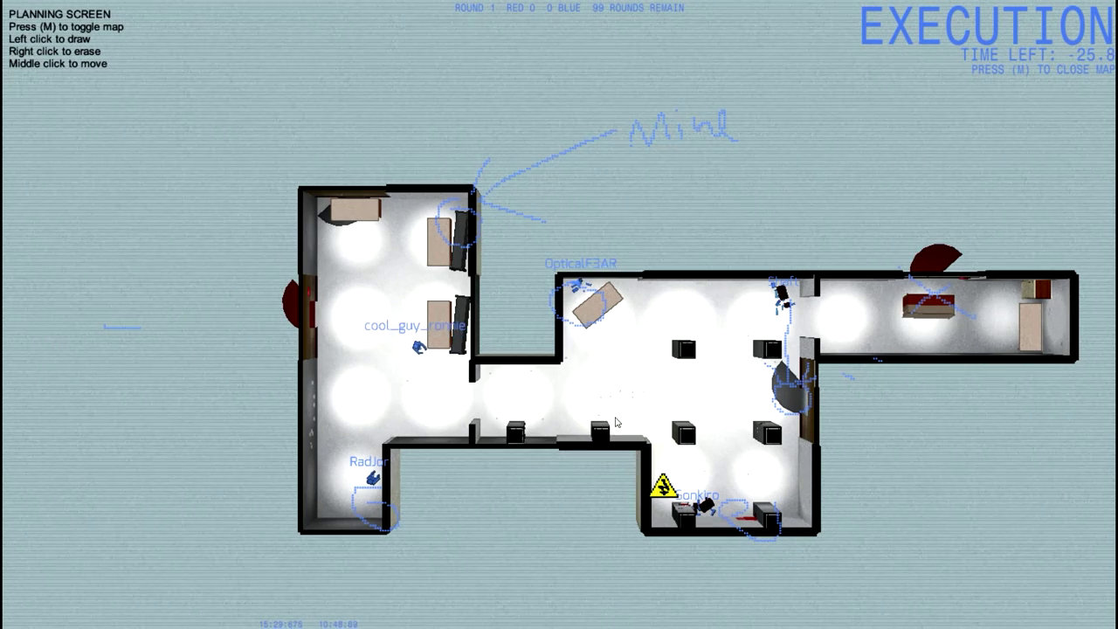
pyautogui.scroll(3, 570, 413)
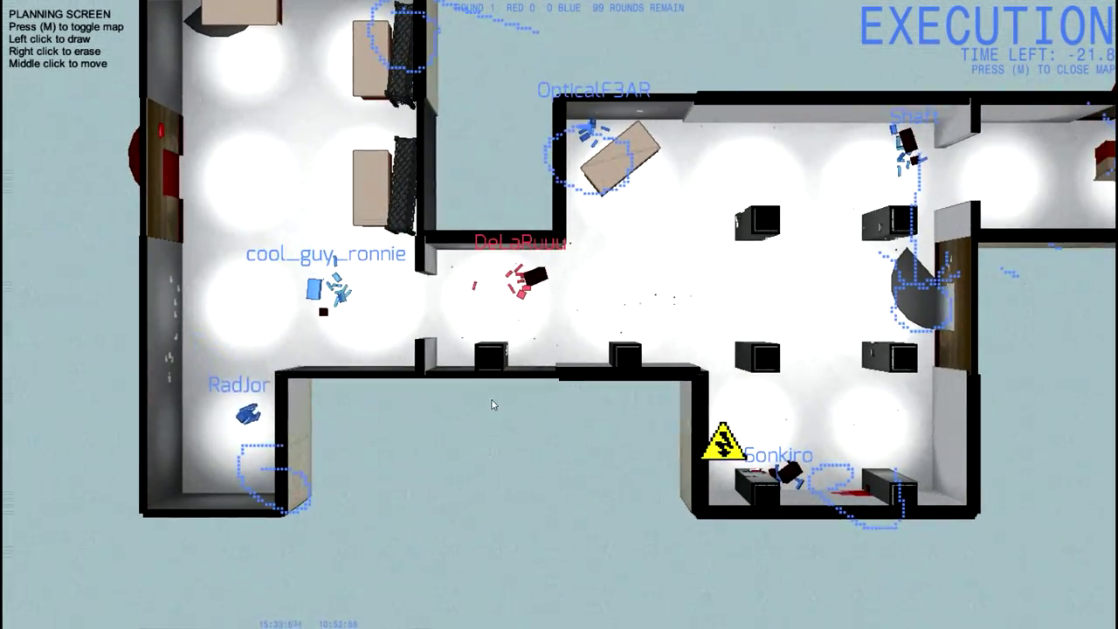
pyautogui.scroll(-2, 484, 400)
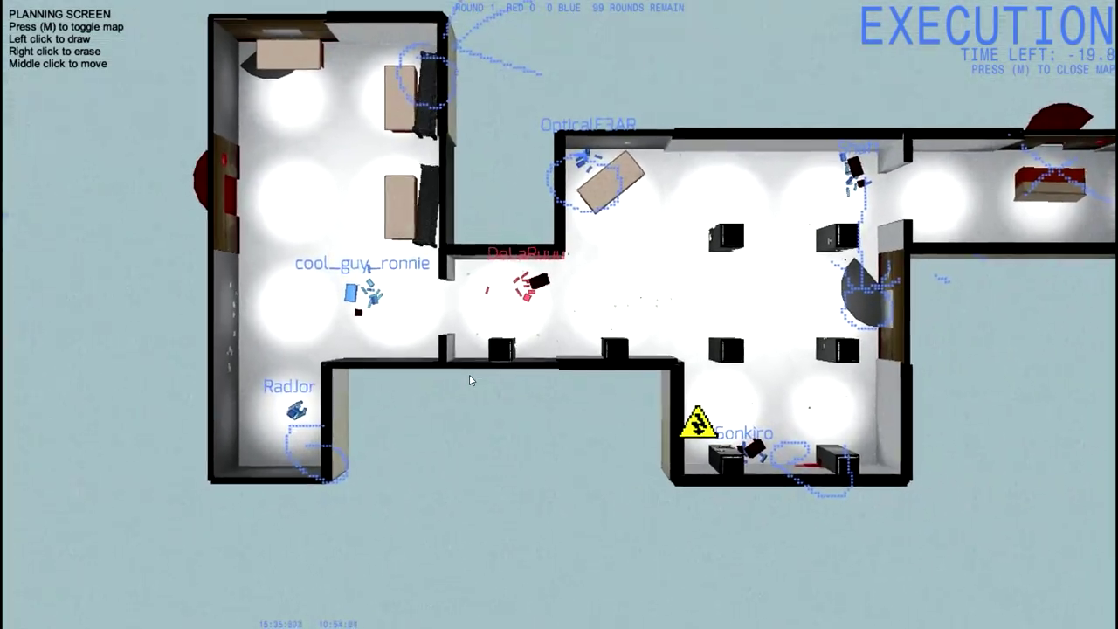
pyautogui.scroll(3, 470, 382)
pyautogui.scroll(3, 463, 375)
pyautogui.scroll(-2, 457, 370)
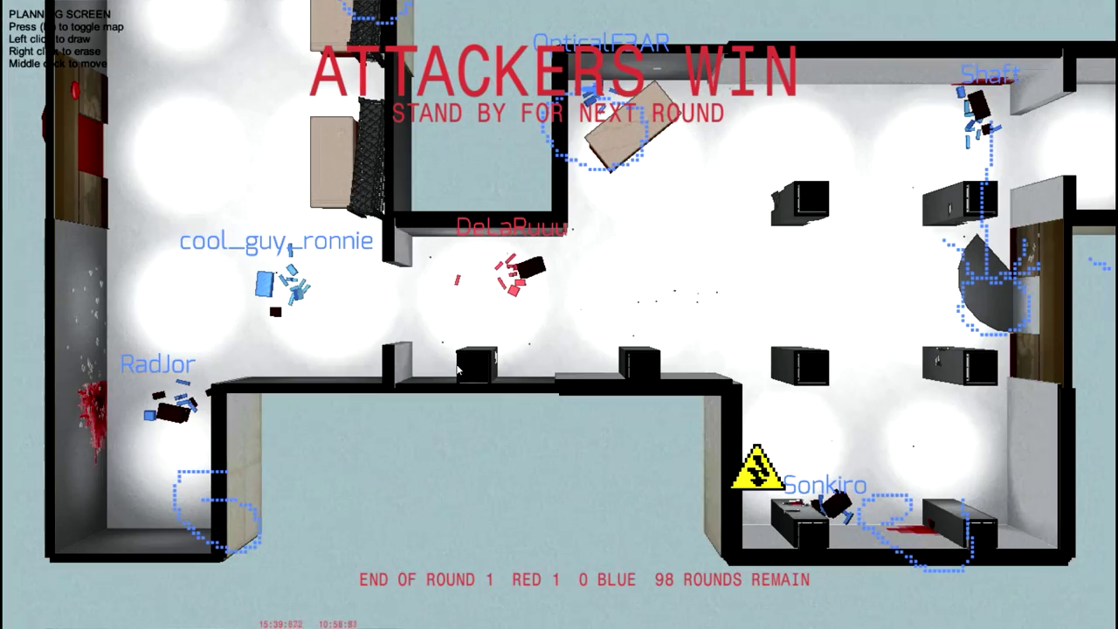
pyautogui.scroll(-1, 458, 369)
pyautogui.scroll(-4, 462, 360)
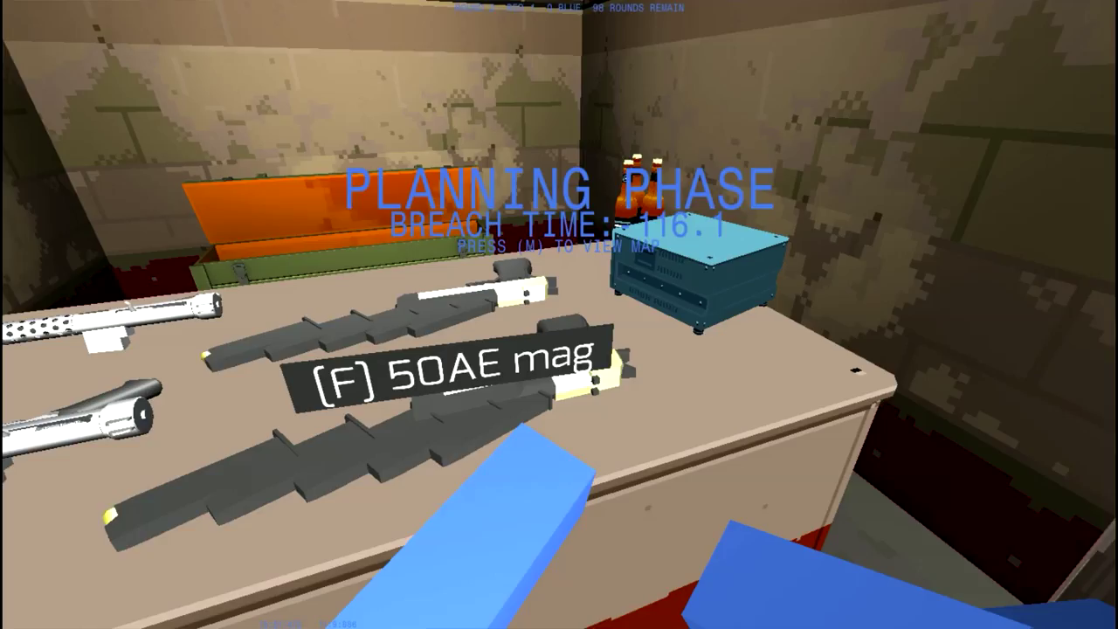
# - Enter round 2 with the pistol and view the new building's overhead map
pyautogui.press('f')
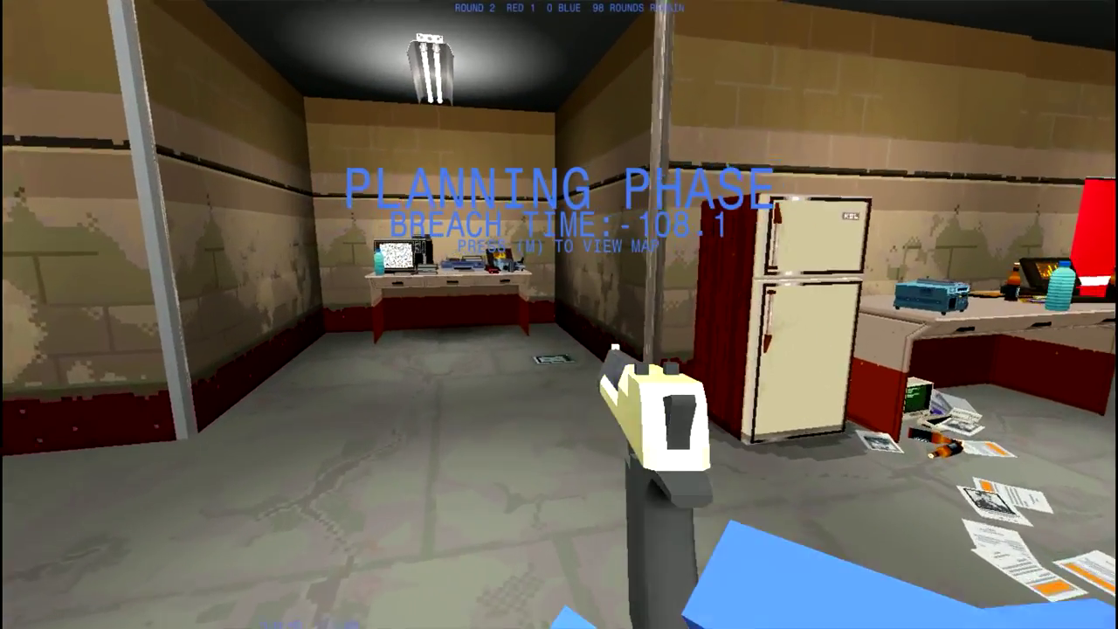
pyautogui.press('m')
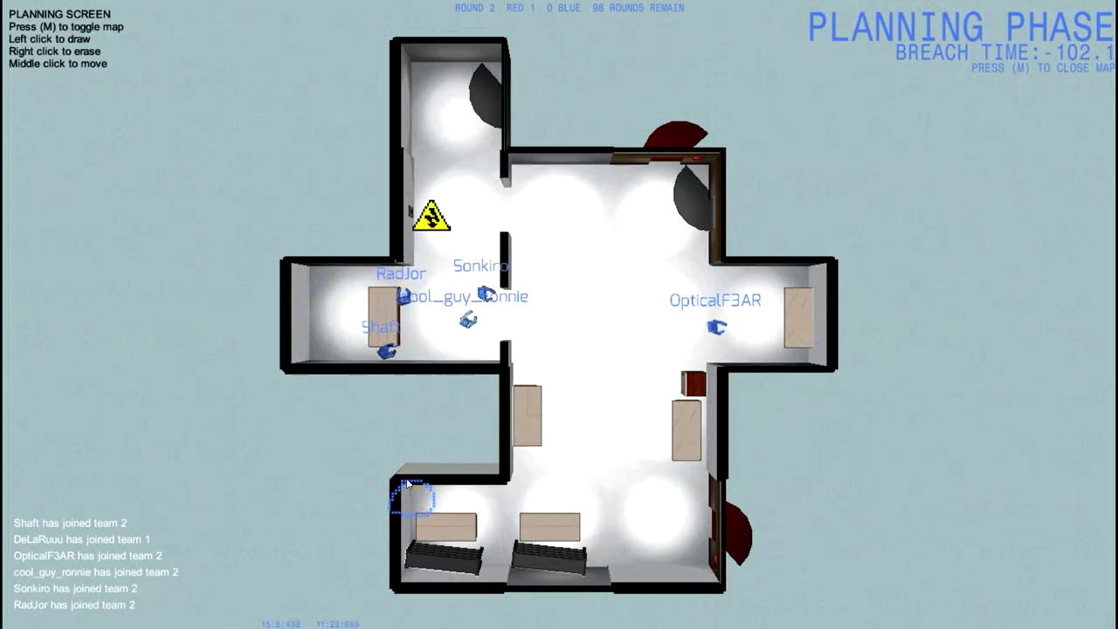
# - Walk past the fan and desks, through the shelf room and corridor, then reopen the map
pyautogui.press('m')
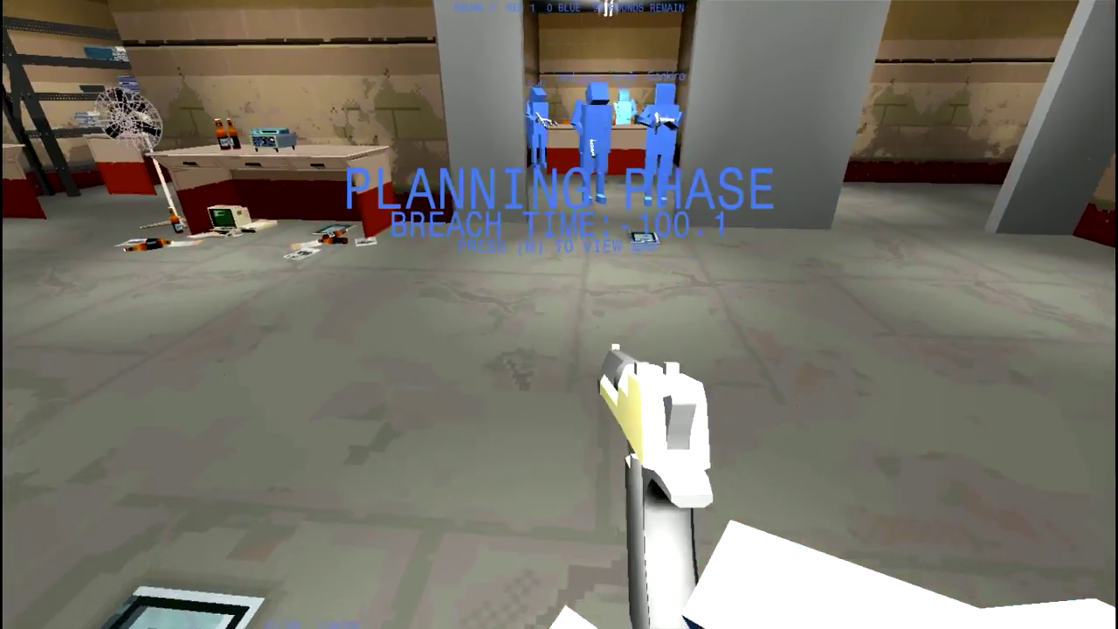
pyautogui.press('w')
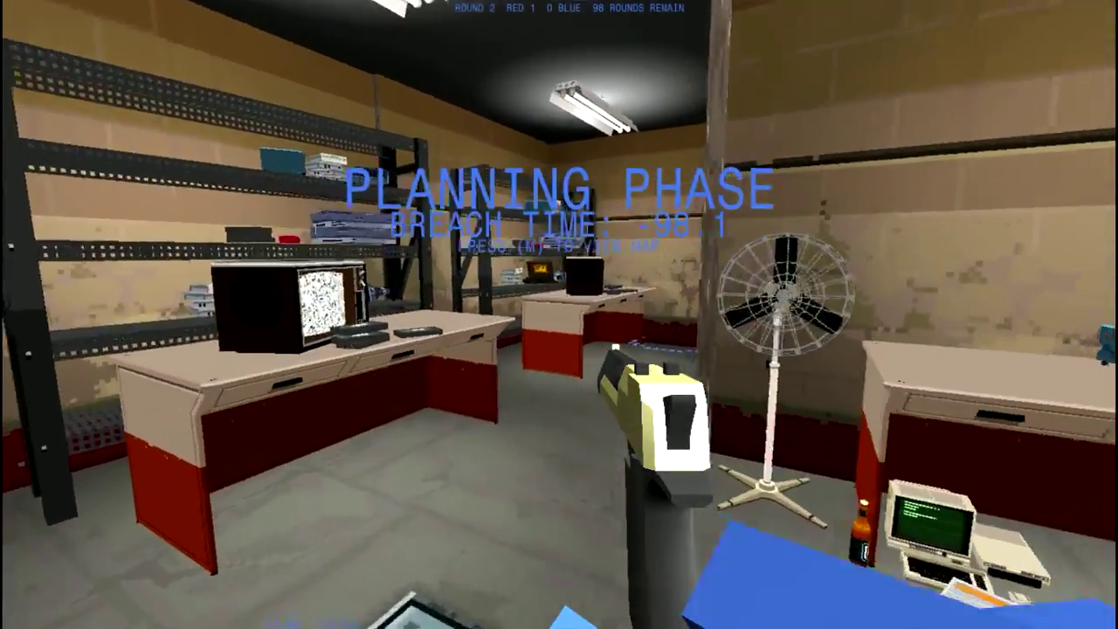
pyautogui.press('w')
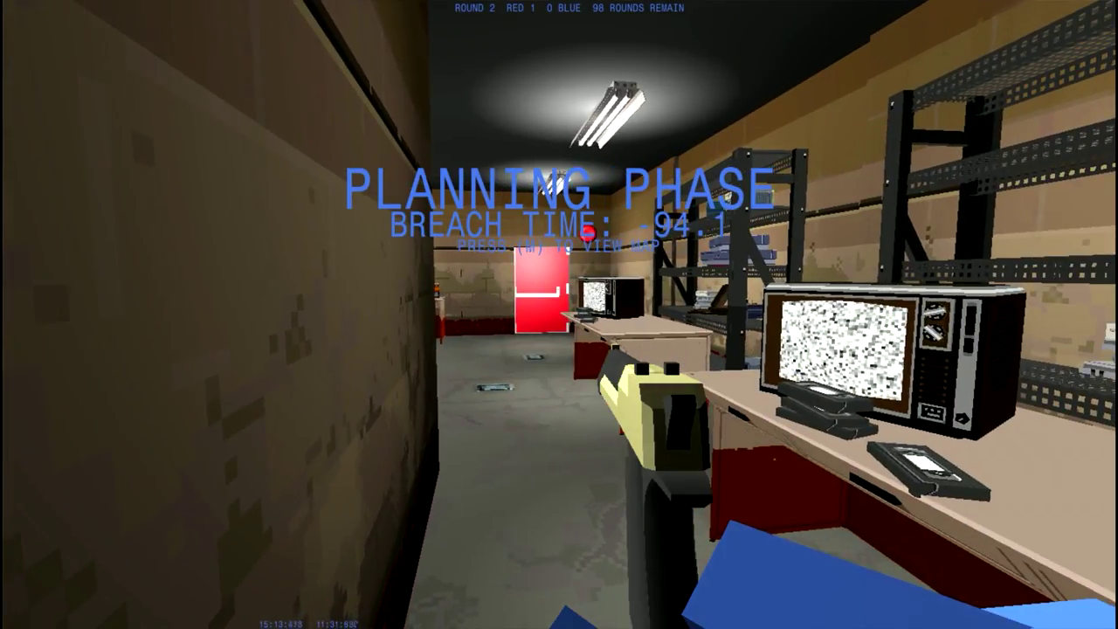
pyautogui.press('w')
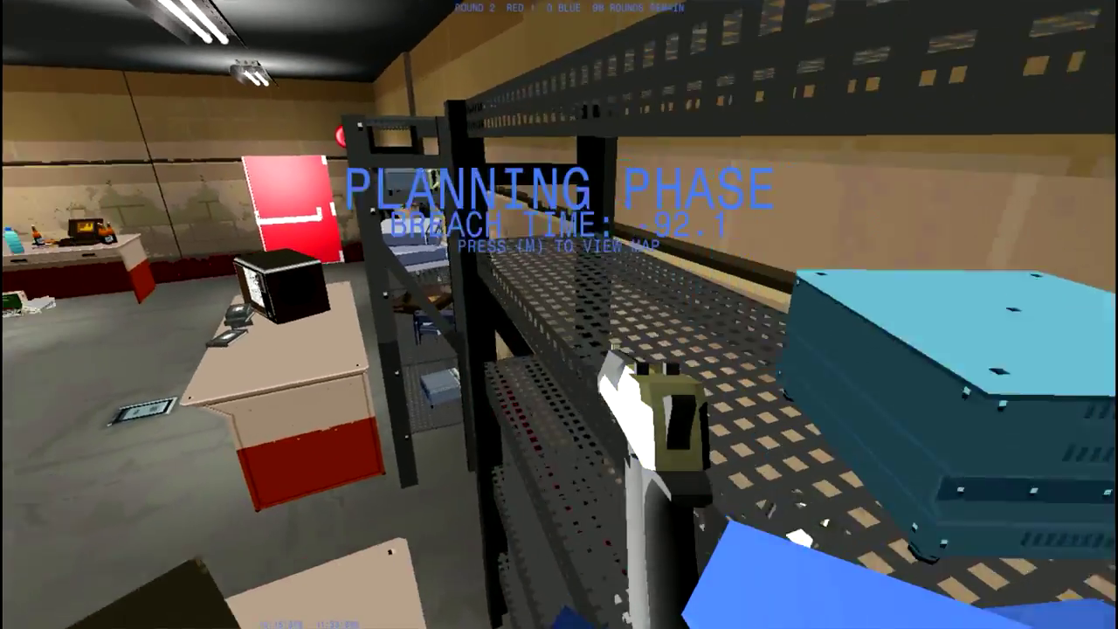
pyautogui.press('w')
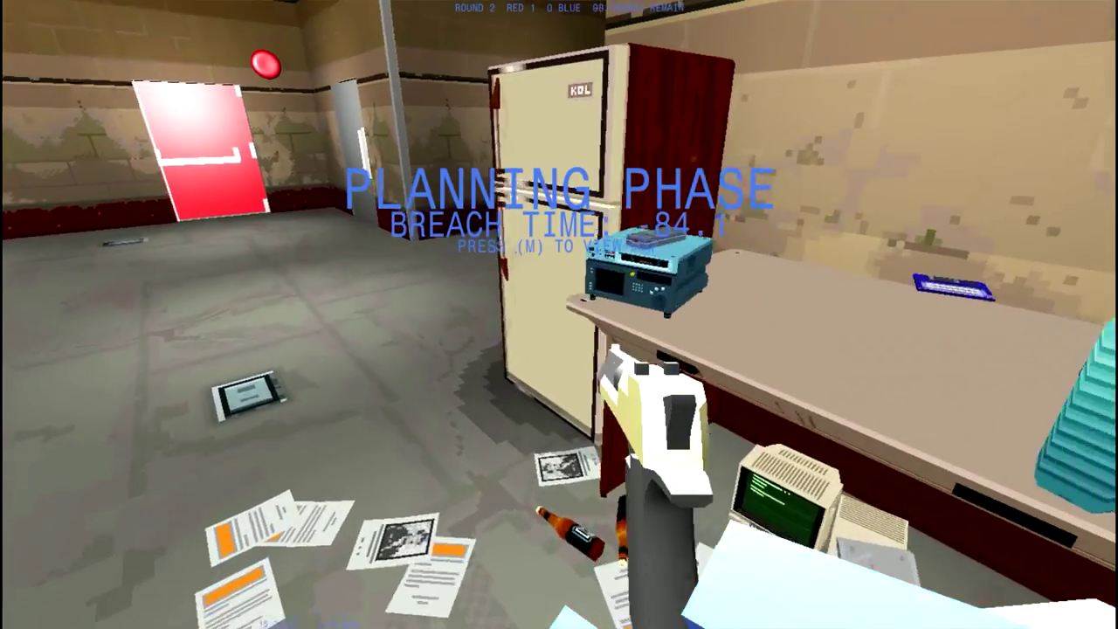
pyautogui.press('w')
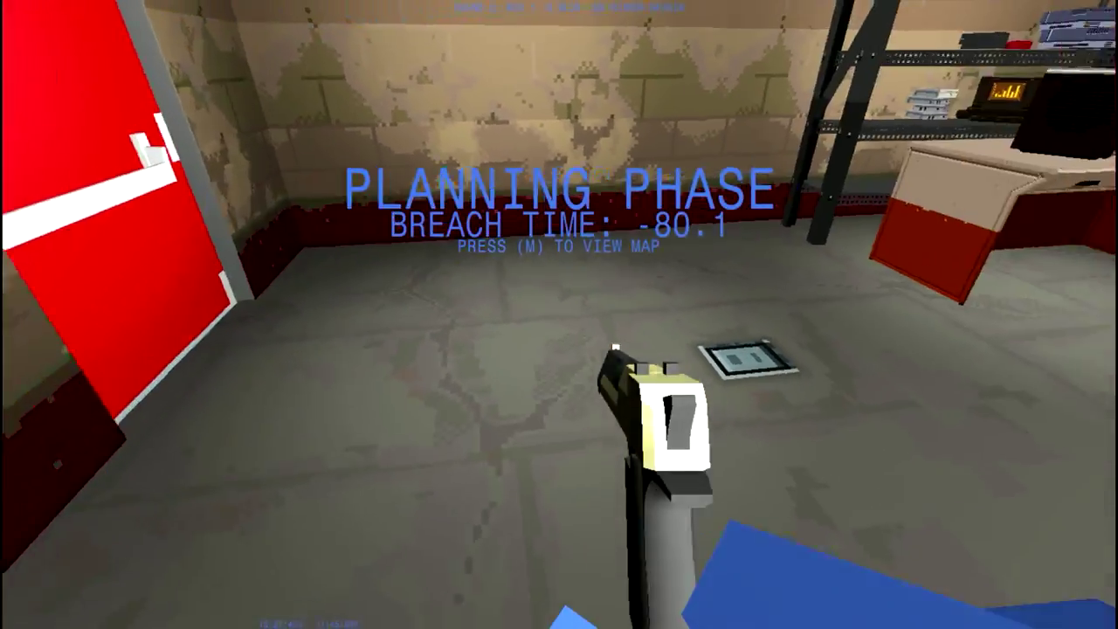
pyautogui.press('w')
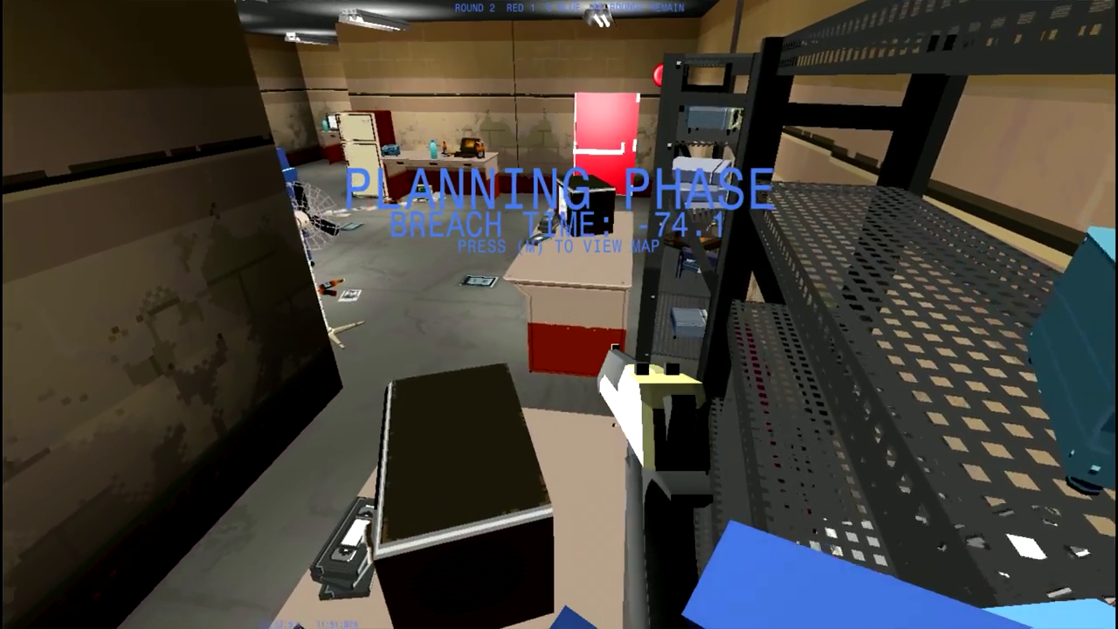
pyautogui.press('w')
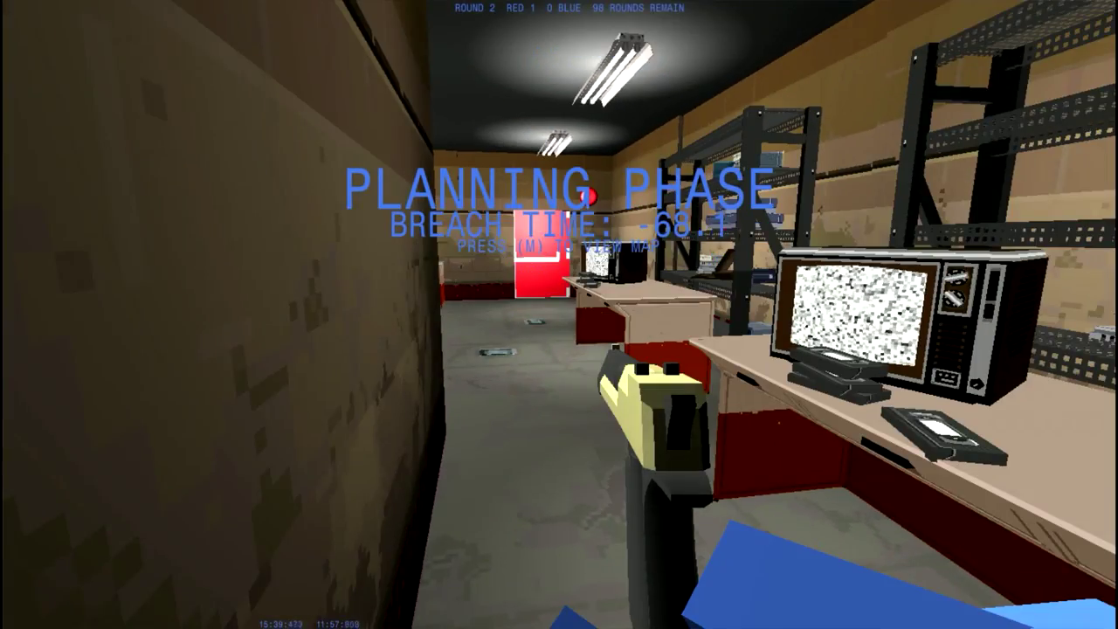
pyautogui.press('m')
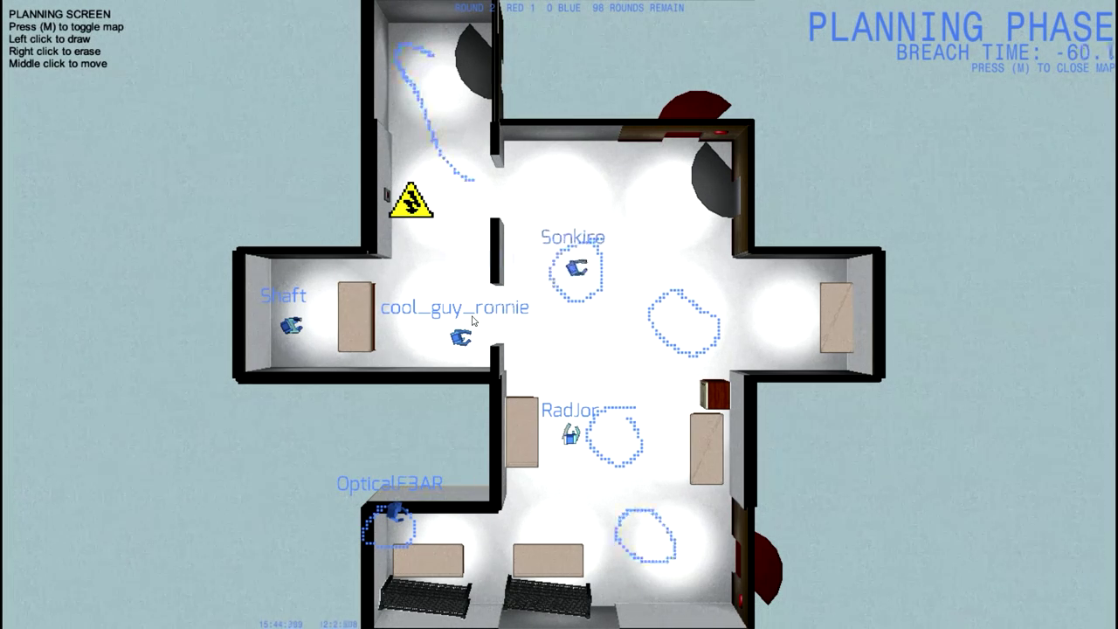
# - Leave the map and walk past the office desks to the red door
pyautogui.press('m')
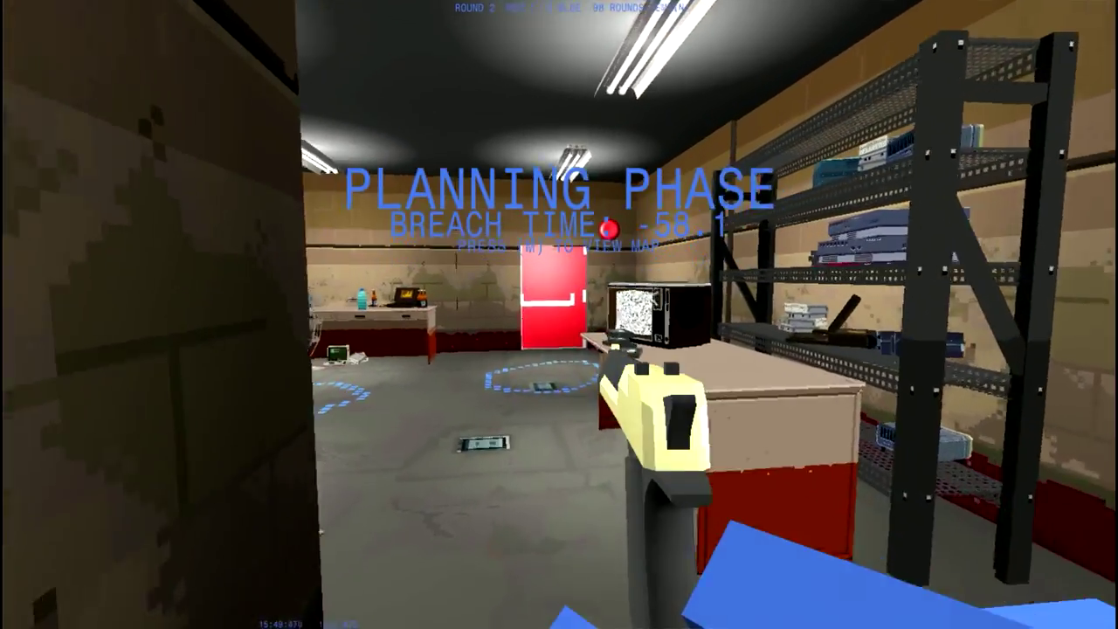
pyautogui.press('w')
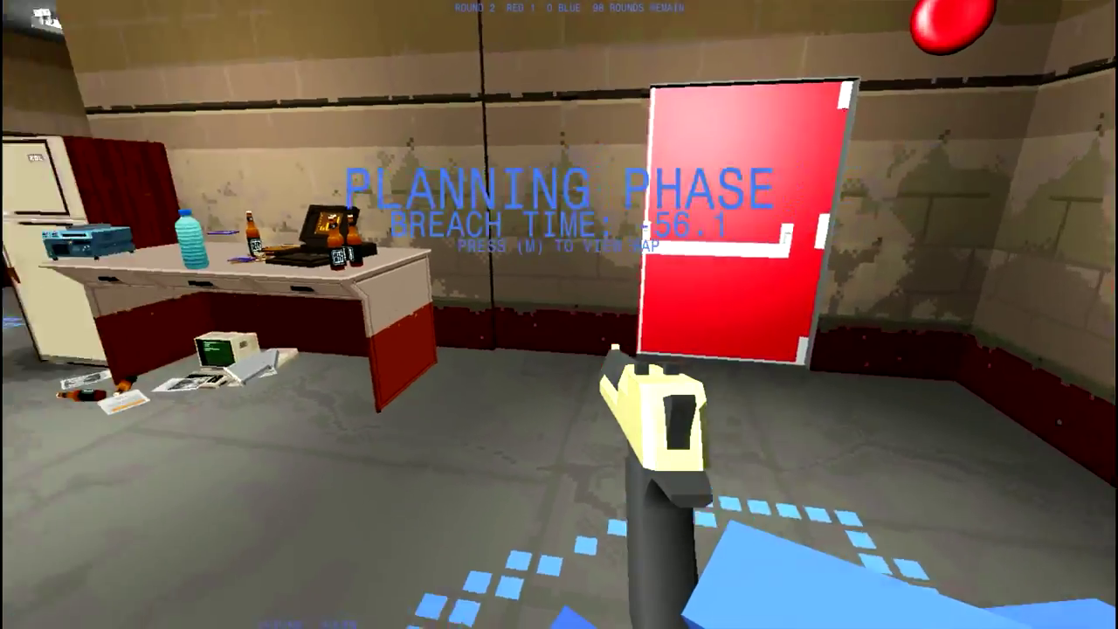
pyautogui.press('w')
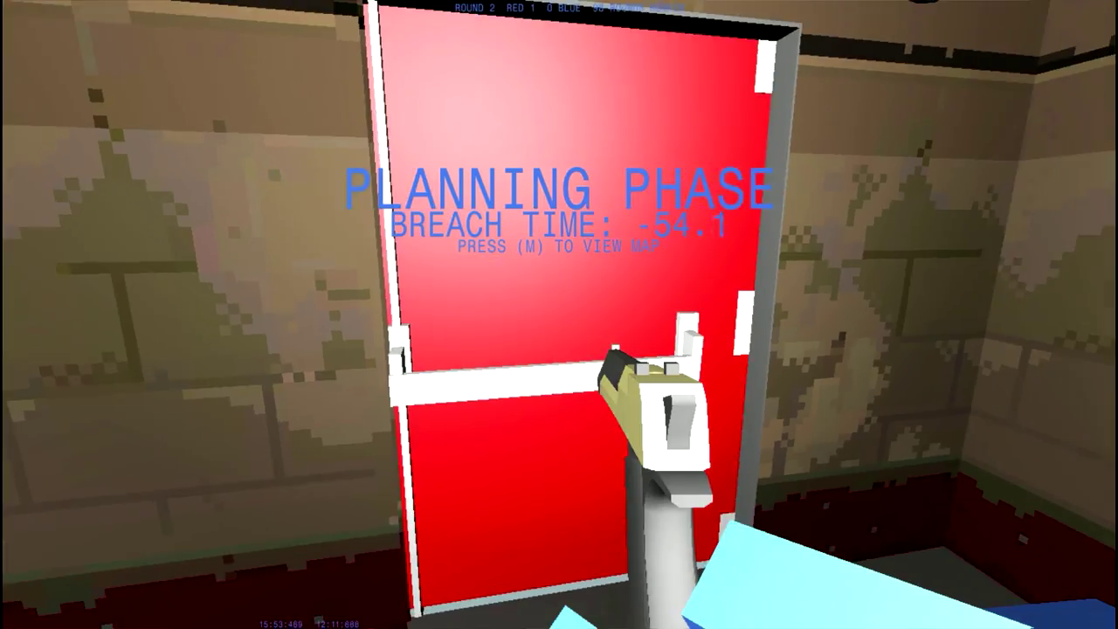
pyautogui.press('w')
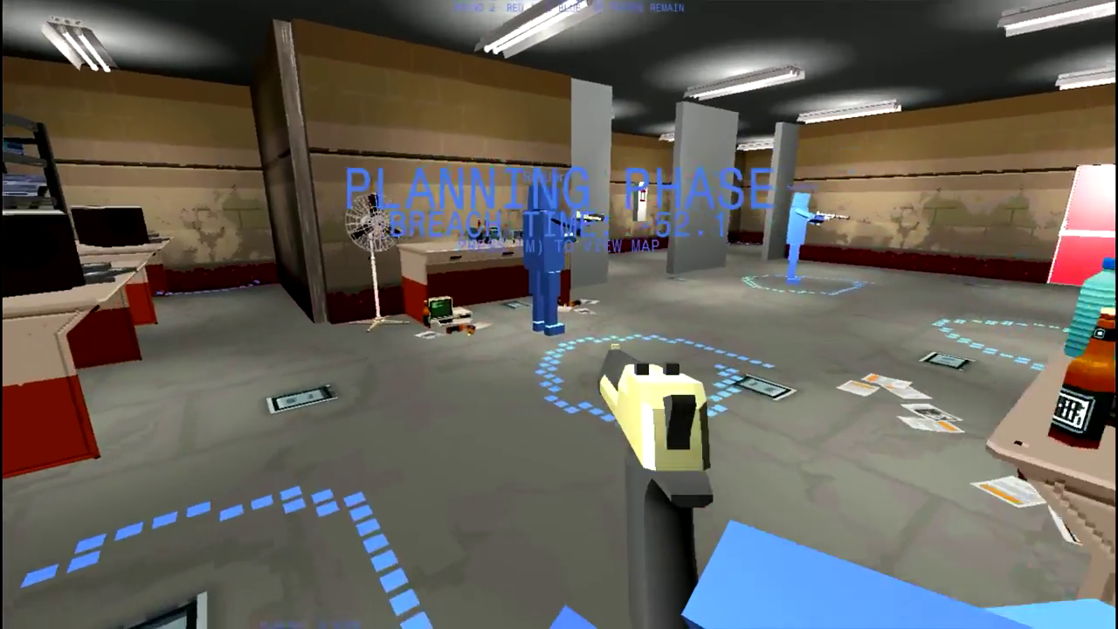
pyautogui.press('w')
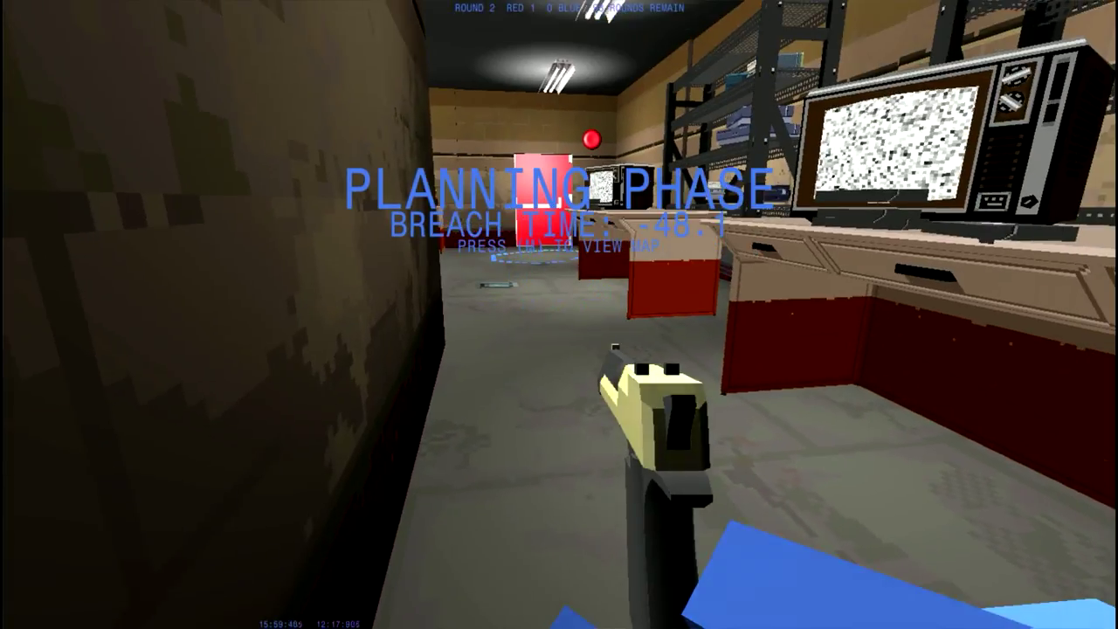
pyautogui.press('s')
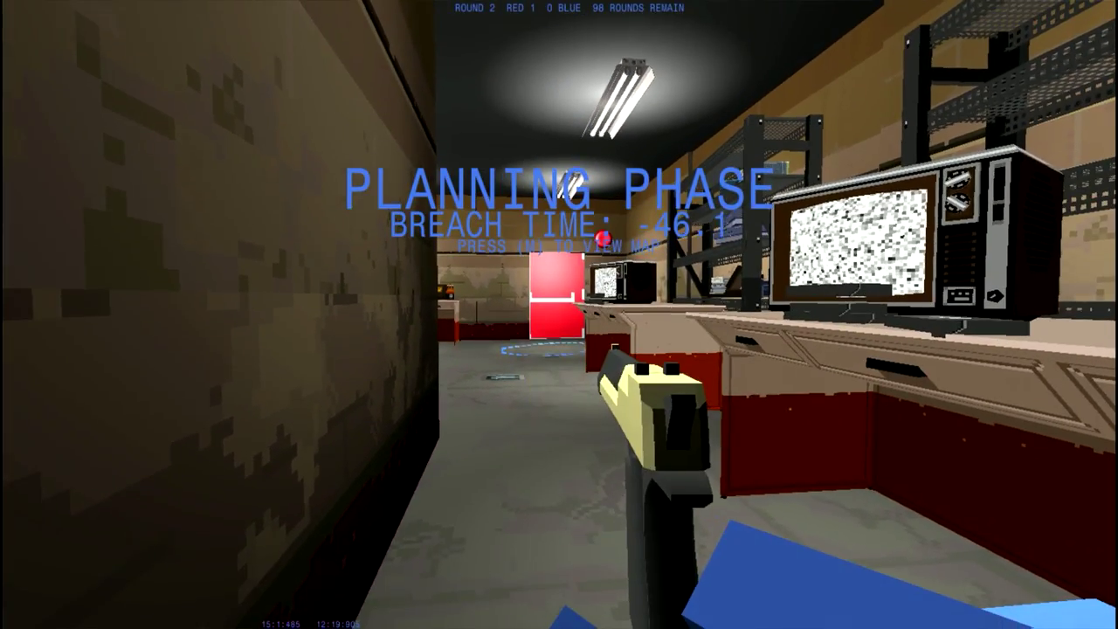
# - Move past the fridge to the TV desk and step into the corridor
pyautogui.press('w')
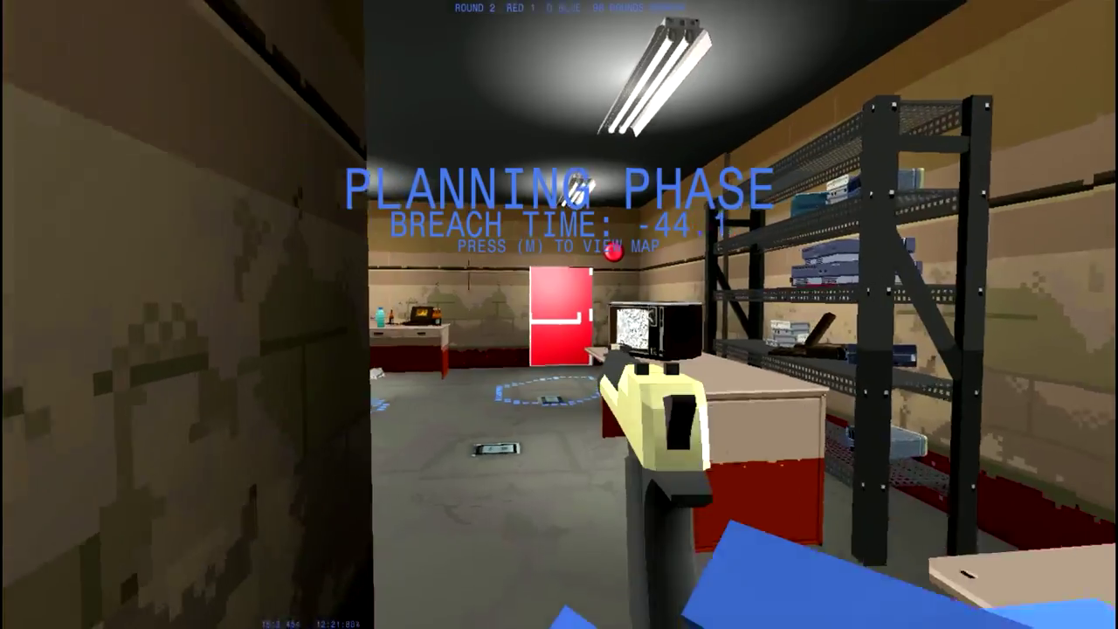
pyautogui.press('w')
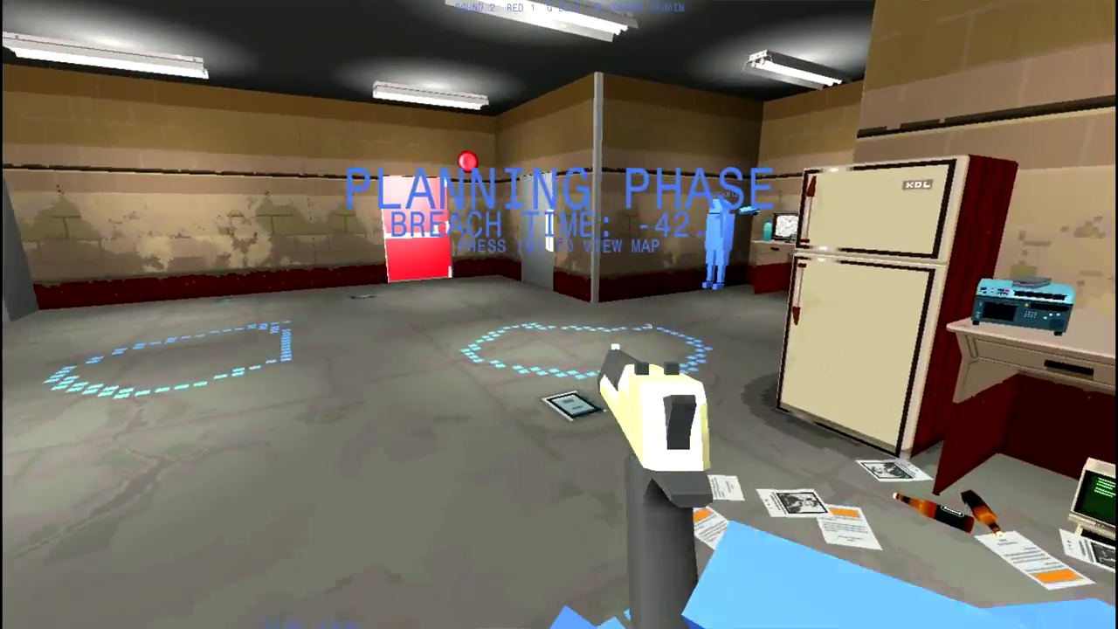
pyautogui.press('w')
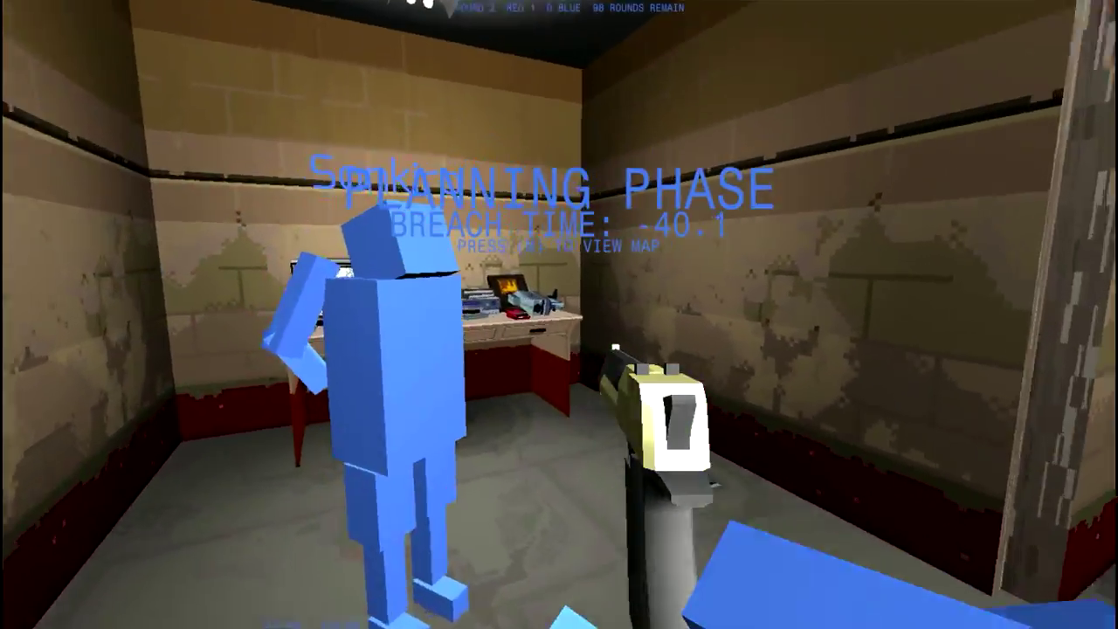
pyautogui.press('w')
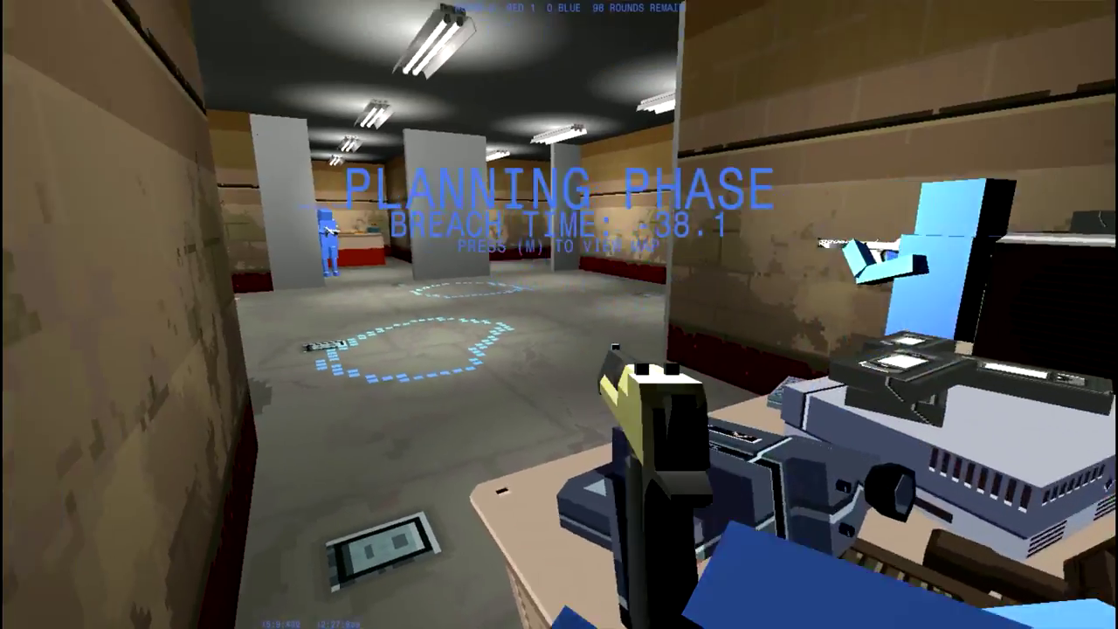
pyautogui.press('w')
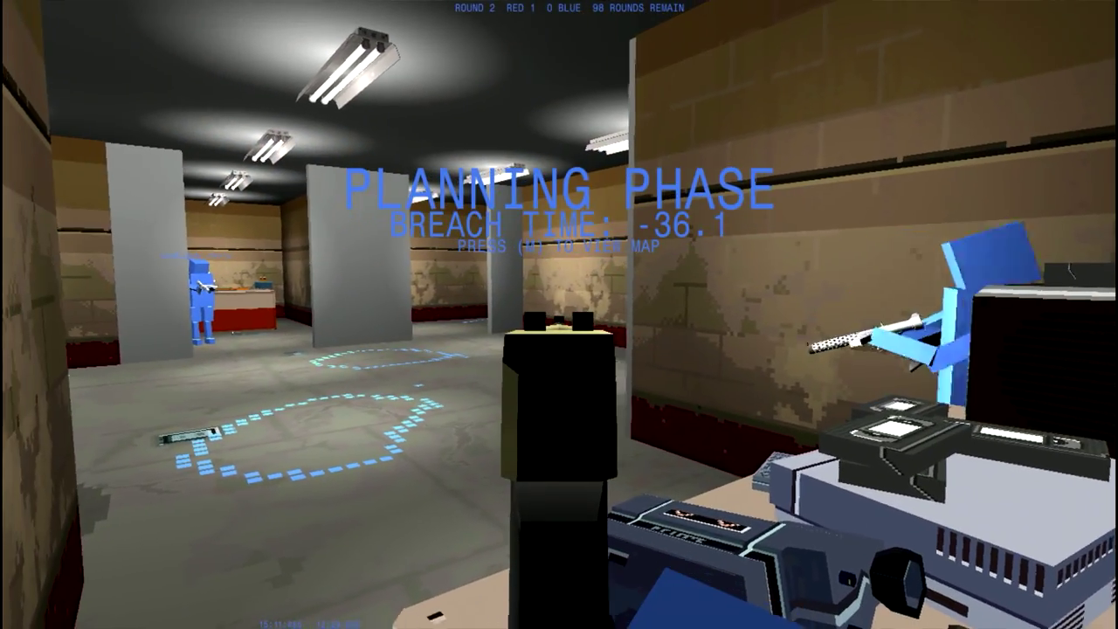
pyautogui.press('s')
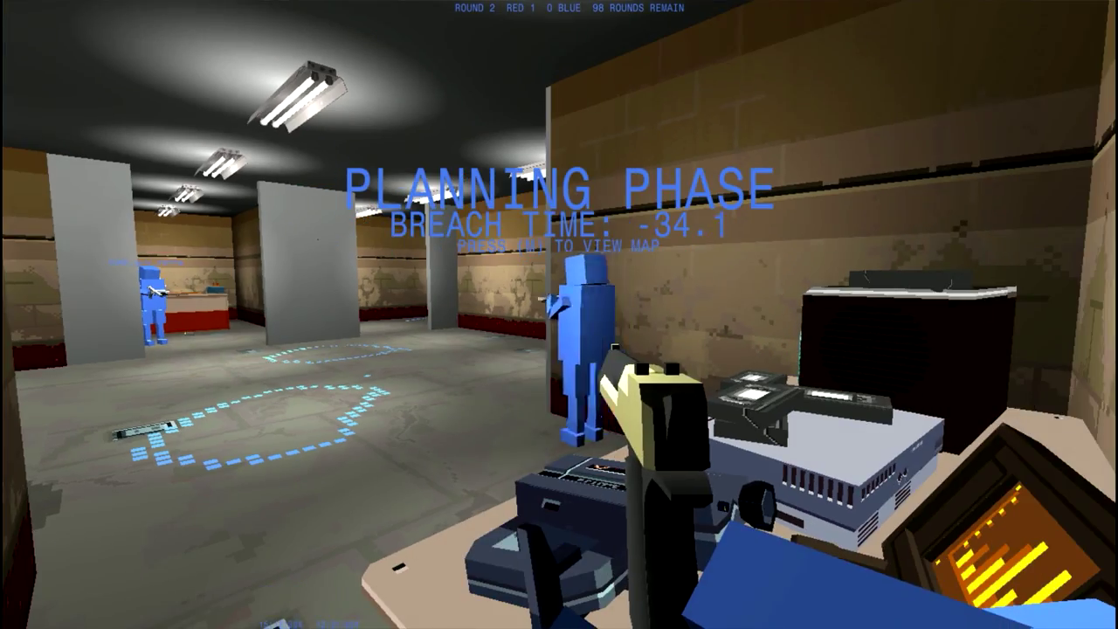
pyautogui.press('a')
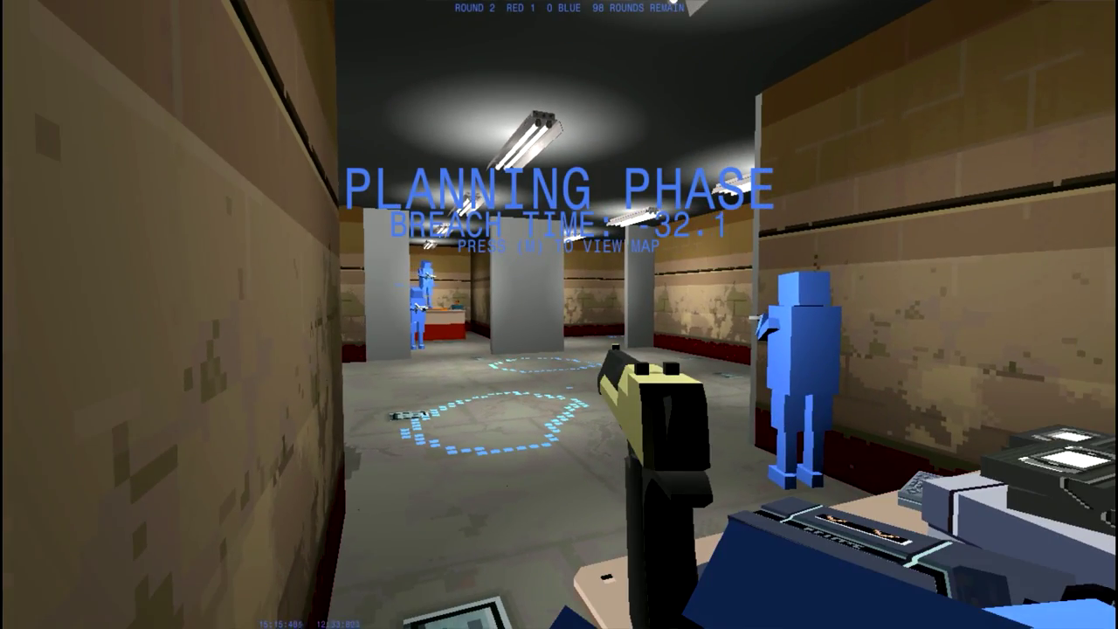
pyautogui.press('a')
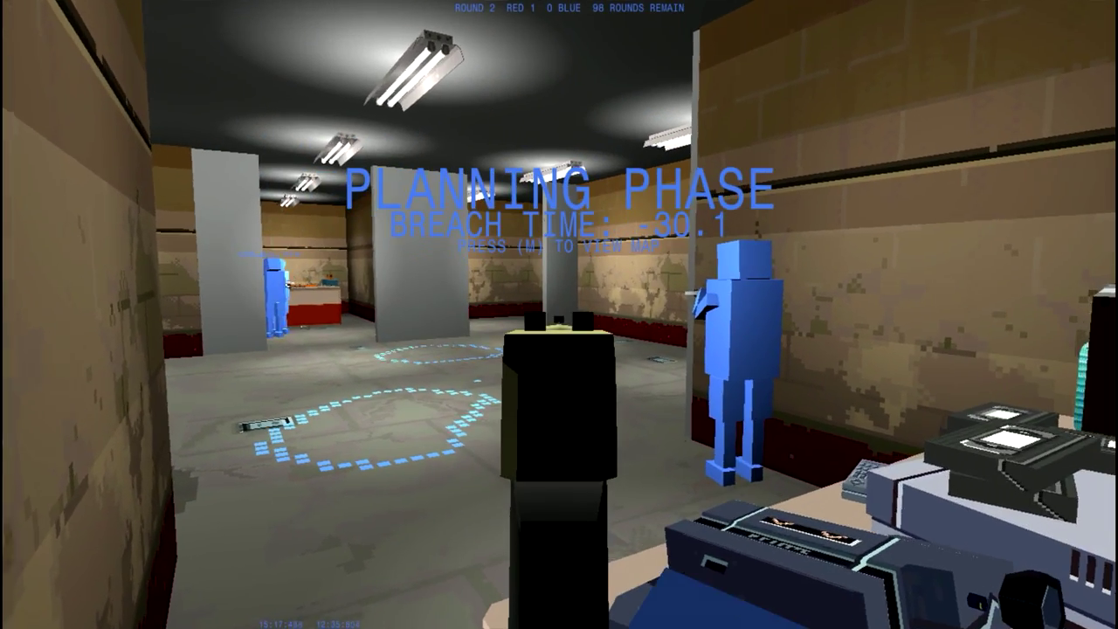
# - Check the planning map, then sidestep into place beside the desk
pyautogui.press('m')
pyautogui.press('m')
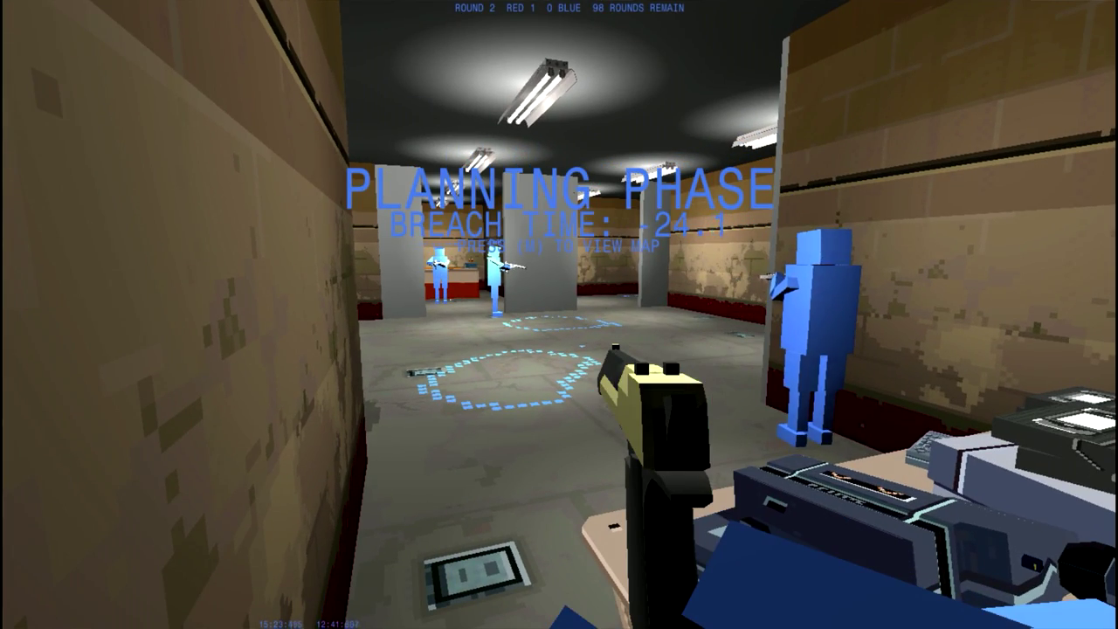
pyautogui.press('w')
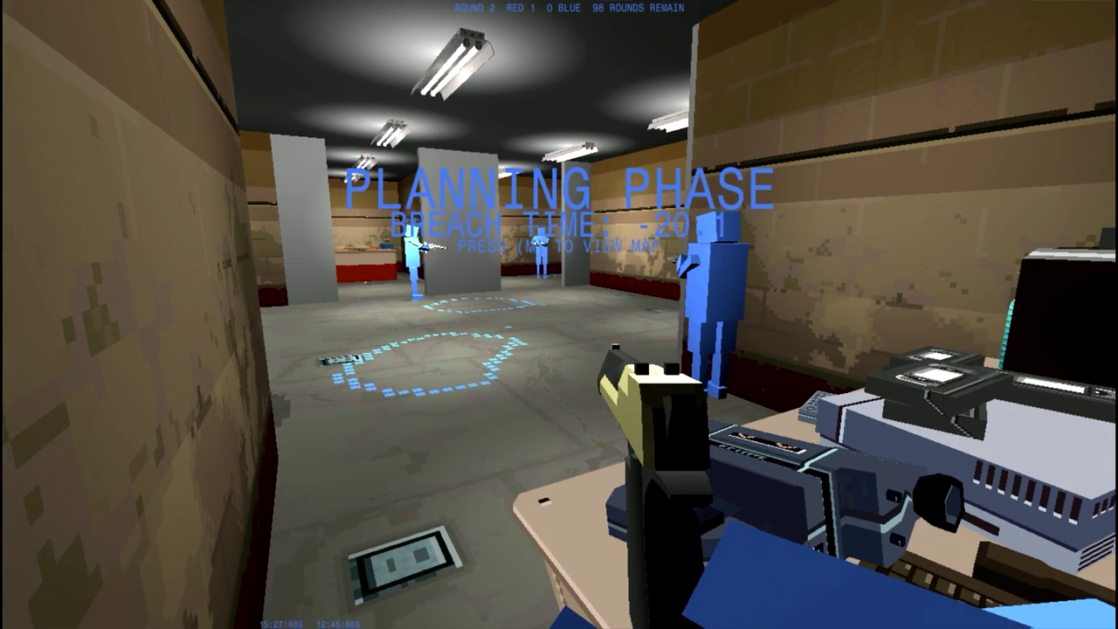
pyautogui.press('d')
pyautogui.press('a')
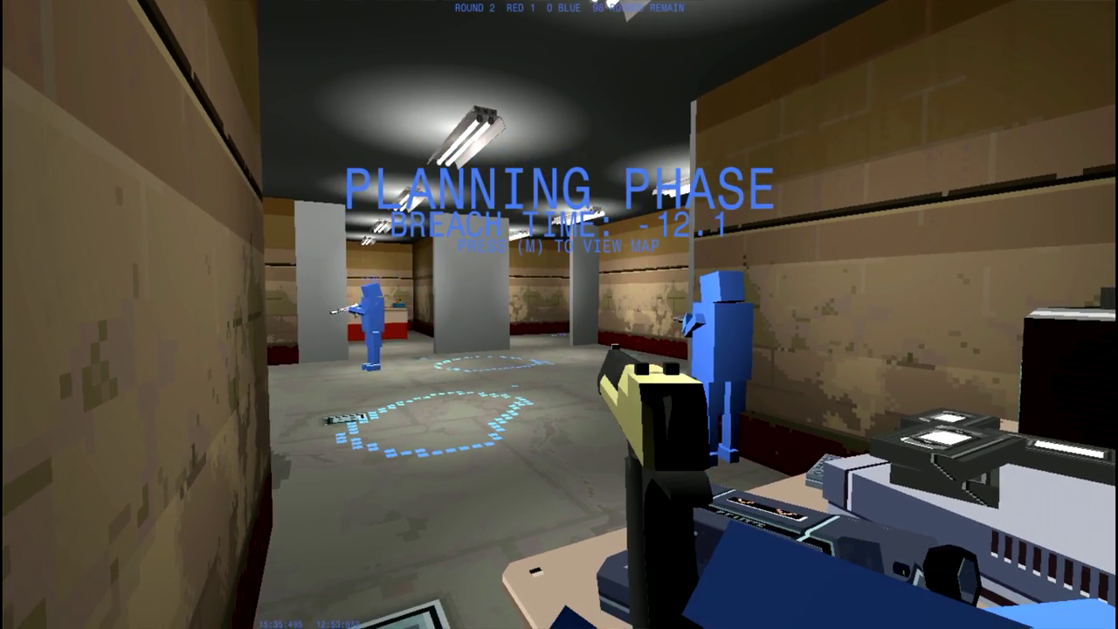
pyautogui.press('d')
# - Step into the office room doorway and back into the corridor
pyautogui.press('w')
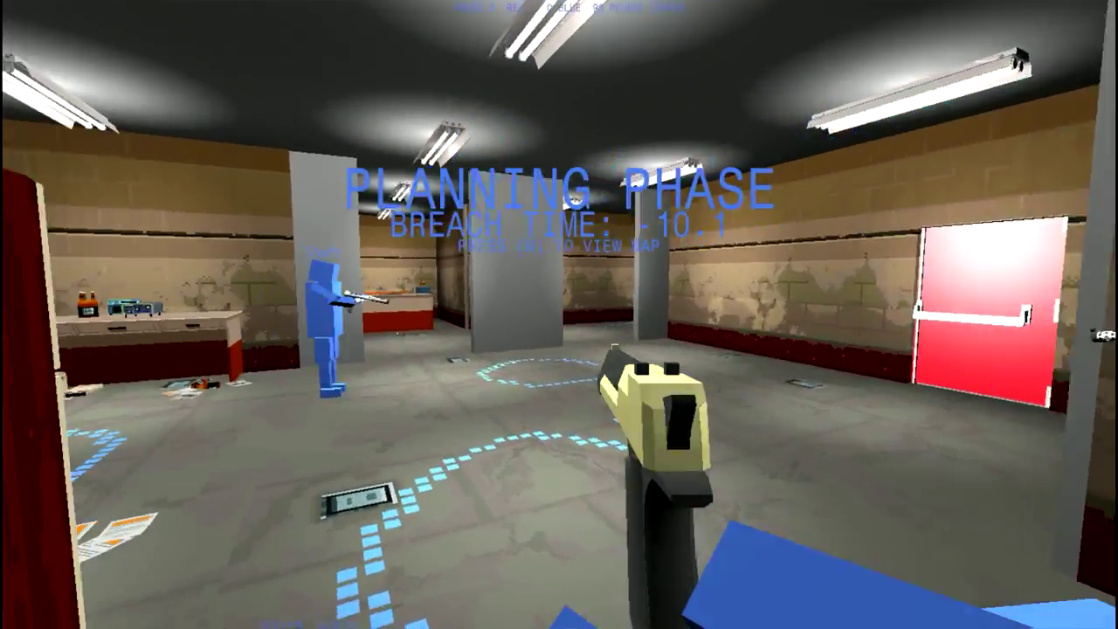
pyautogui.press('w')
pyautogui.press('s')
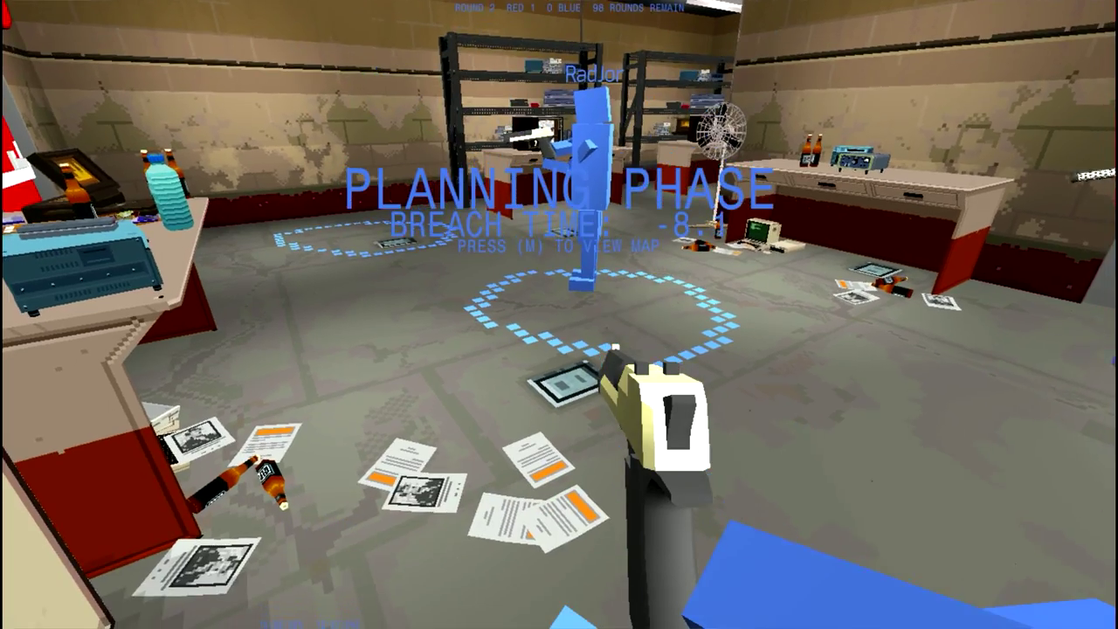
pyautogui.press('w')
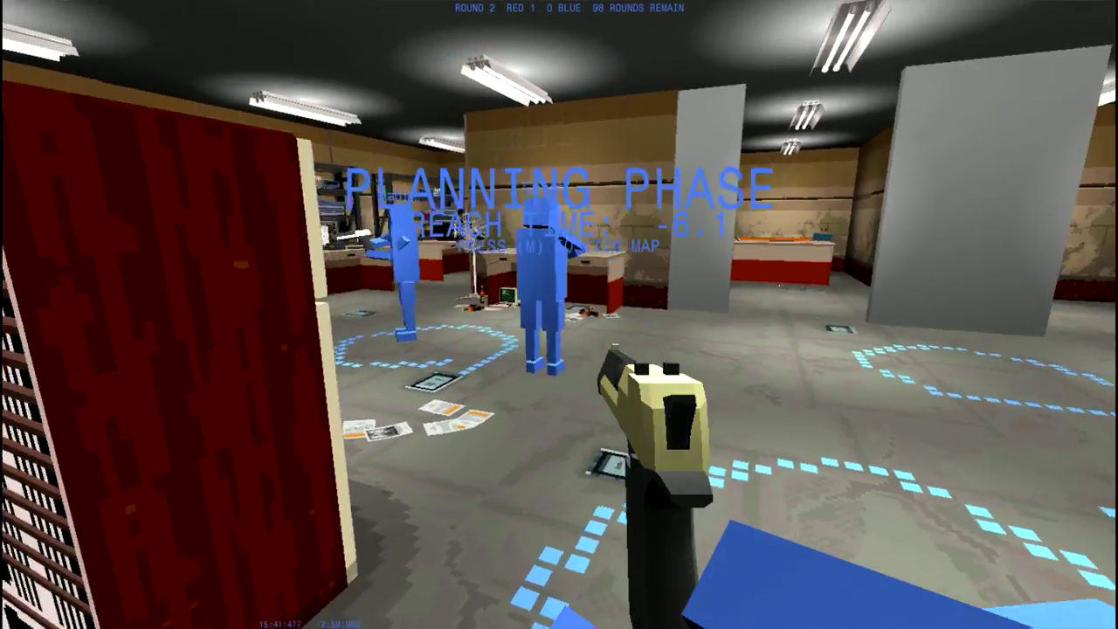
pyautogui.press('w')
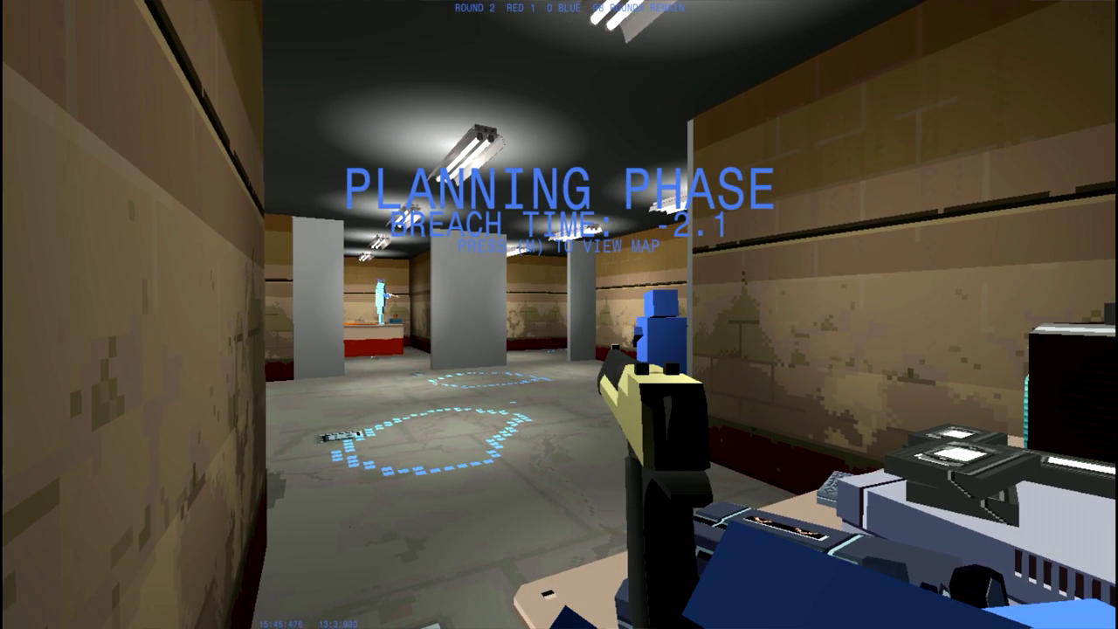
# - Check the planning map, dragging it to see more of the building
pyautogui.press('m')
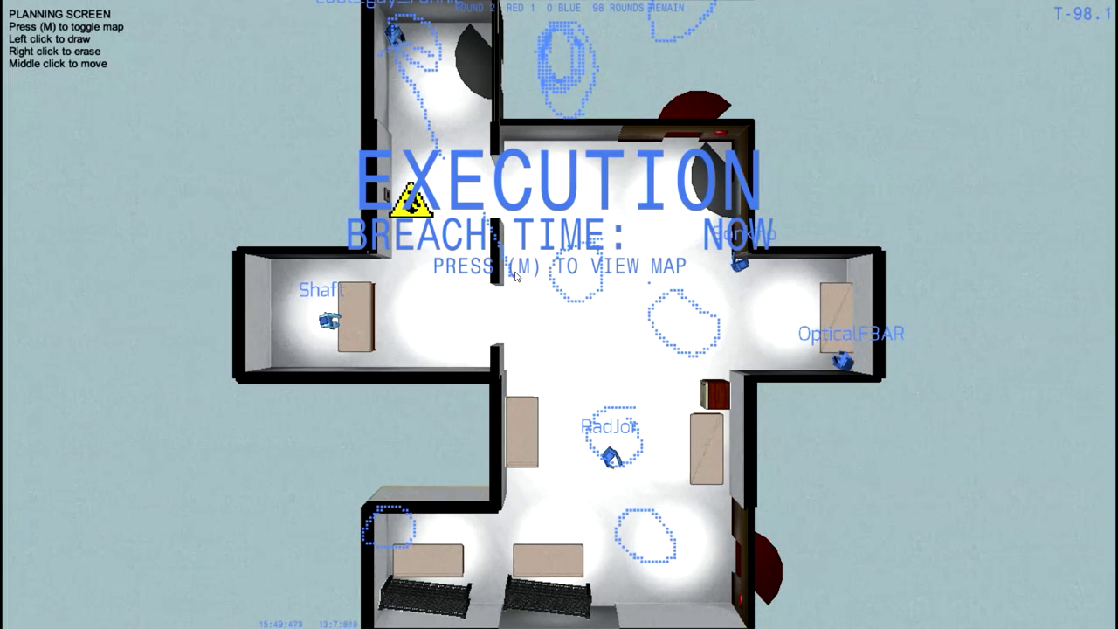
pyautogui.press('m')
pyautogui.press('m')
pyautogui.moveTo(559, 317); pyautogui.dragTo(714, 435)
pyautogui.scroll(-2, 618, 435)
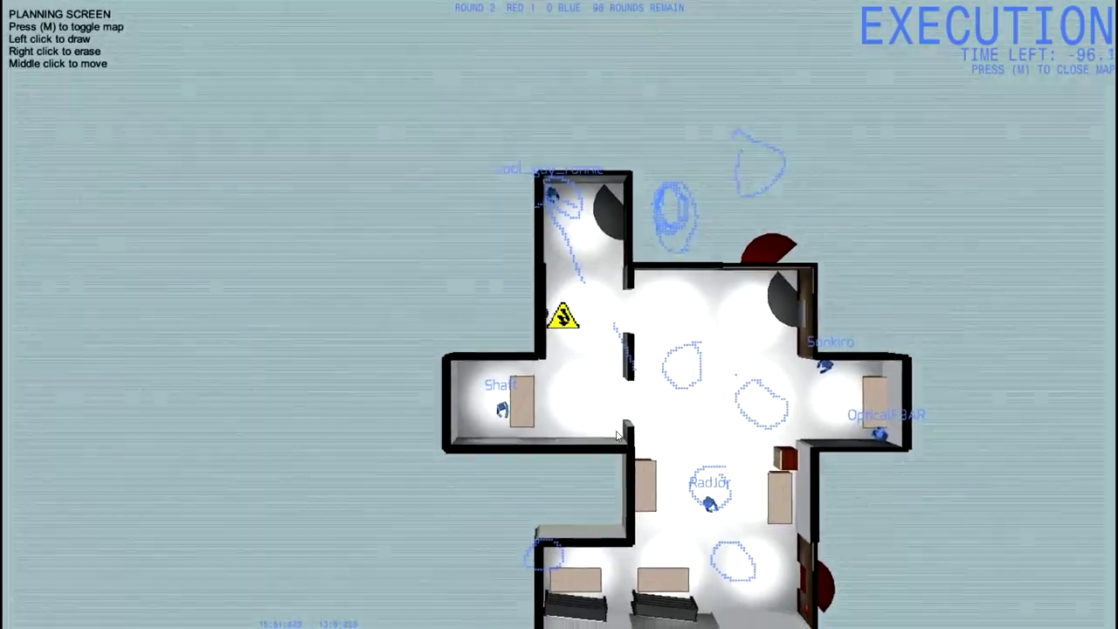
pyautogui.press('m')
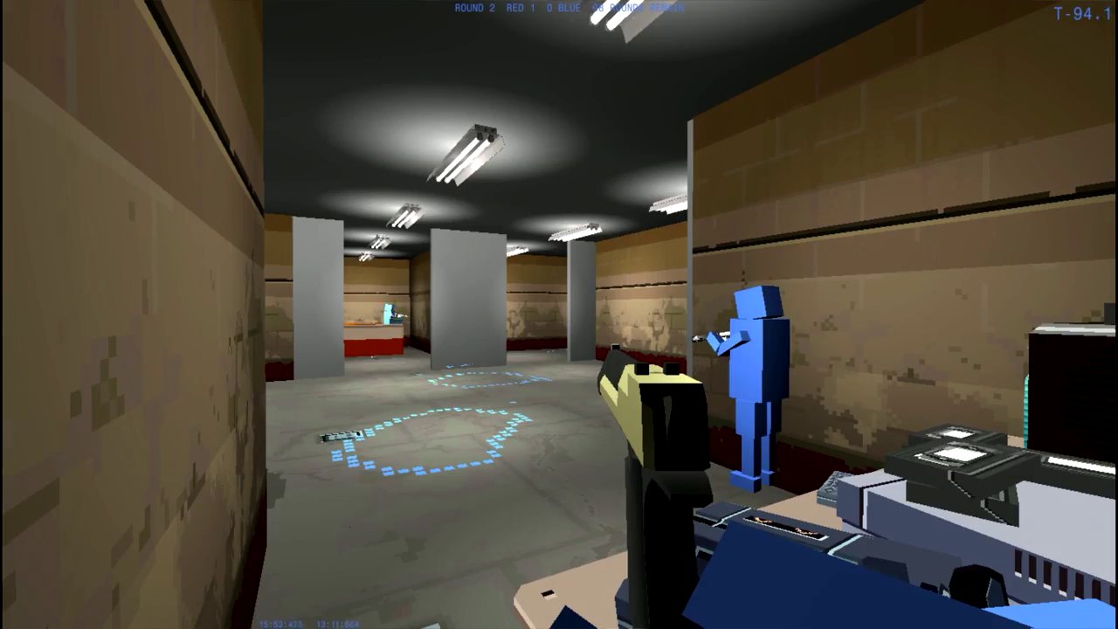
# - Advance past the weapon counter and along the left wall toward the pillars
pyautogui.press('w')
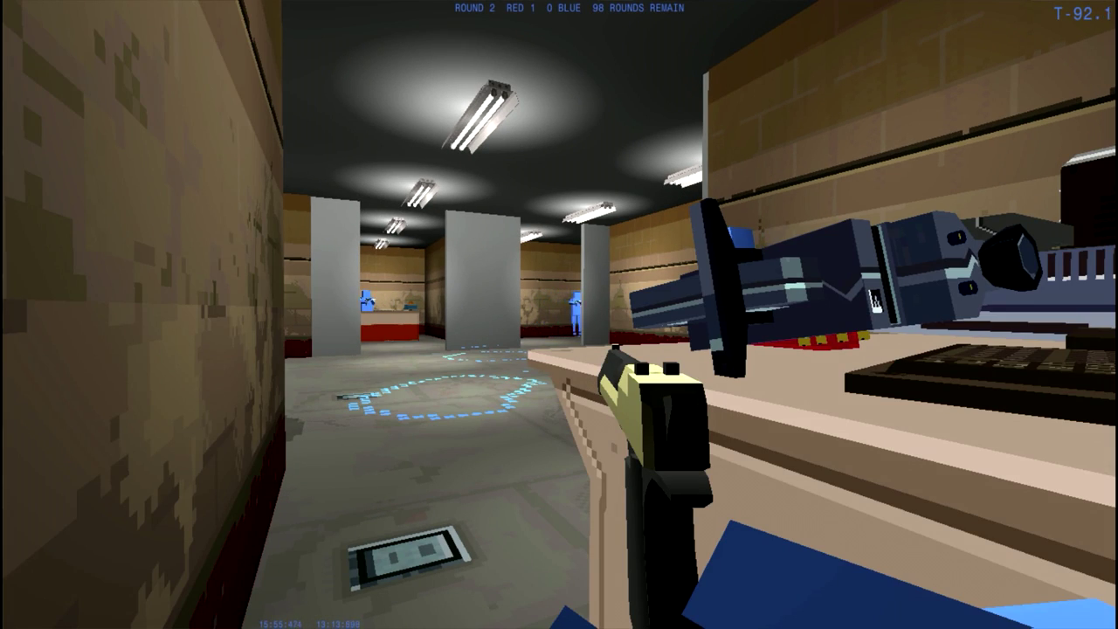
pyautogui.press('w')
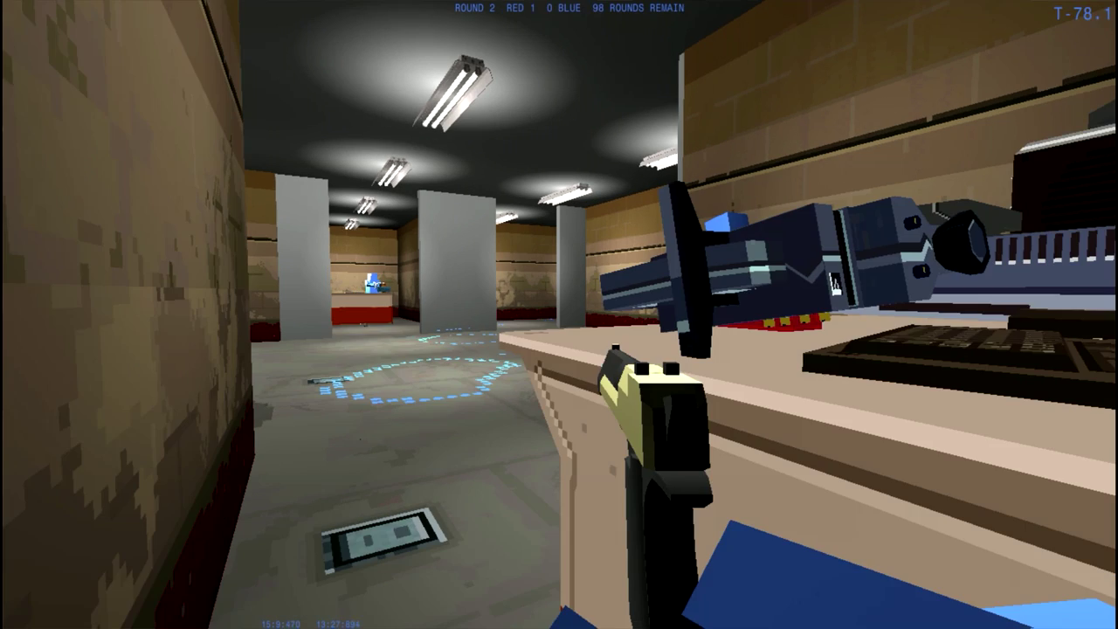
pyautogui.press('w')
pyautogui.press('w')
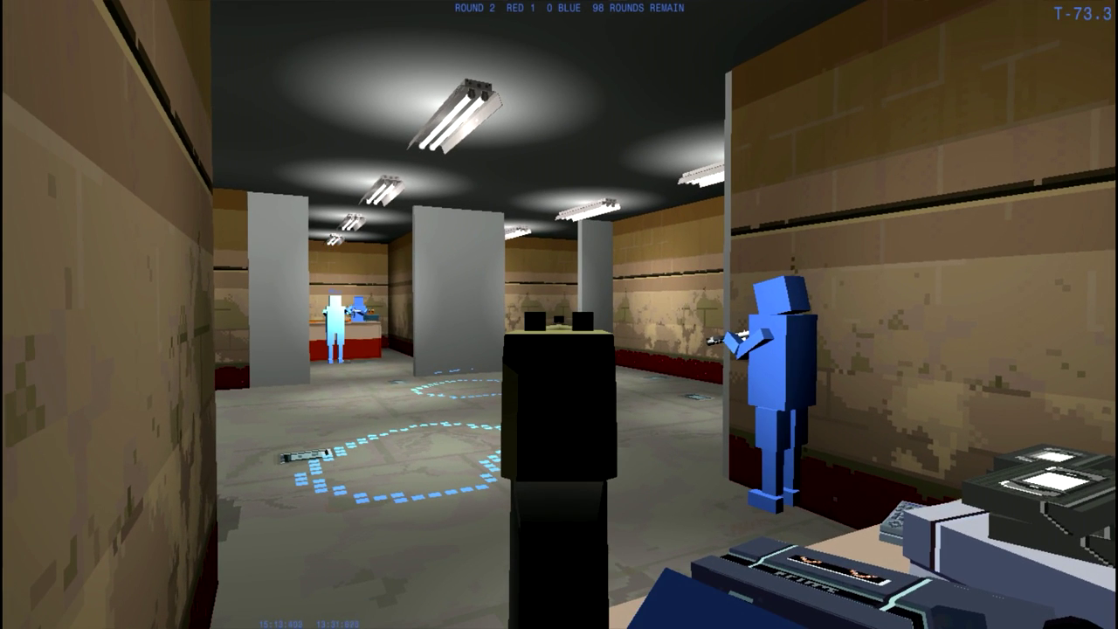
pyautogui.press('w')
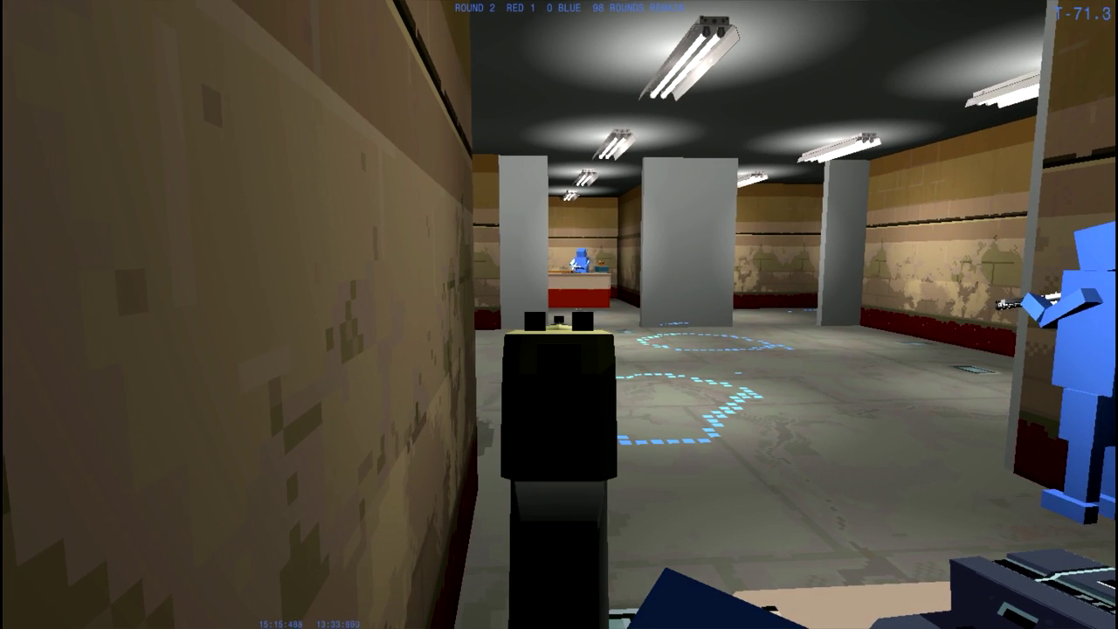
pyautogui.press('w')
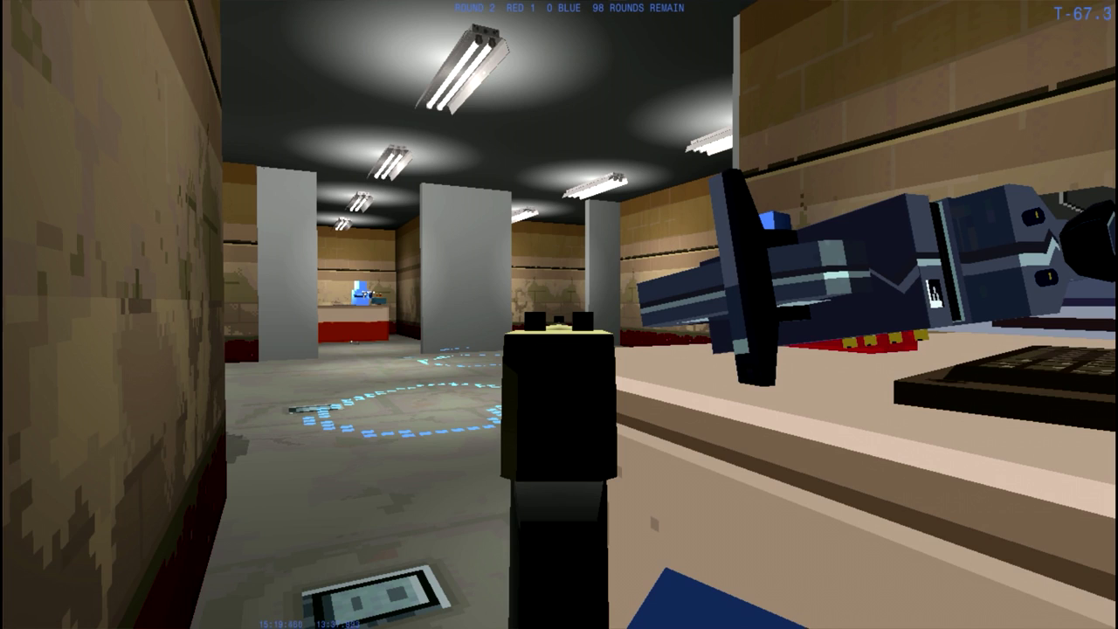
pyautogui.press('w')
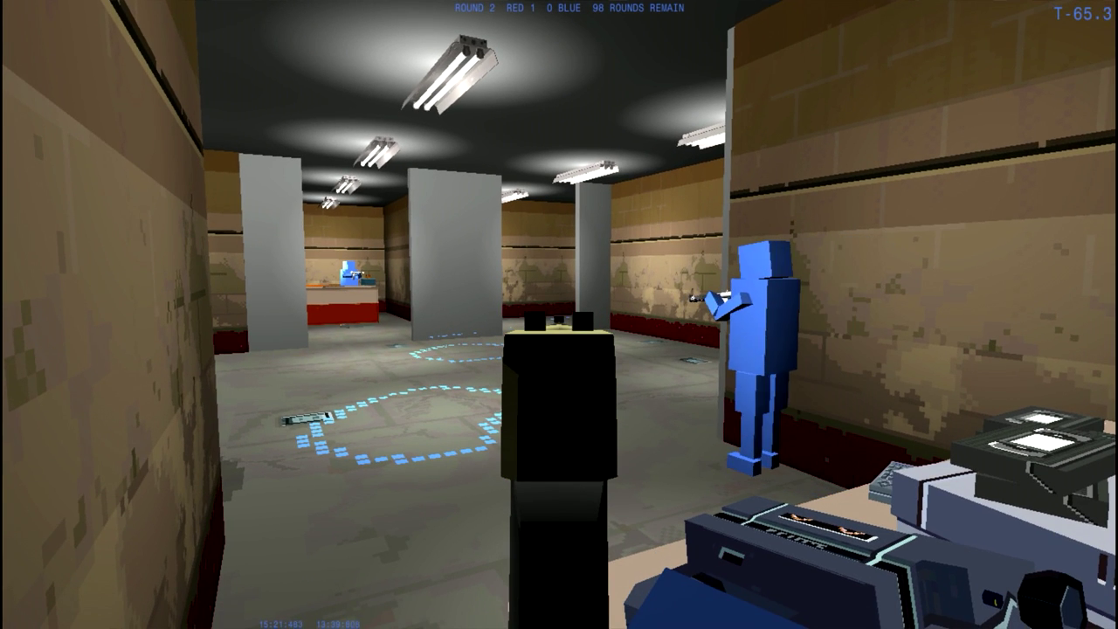
# - Reposition, reload and fire the pistol, then enter the TV desk room
pyautogui.press('s')
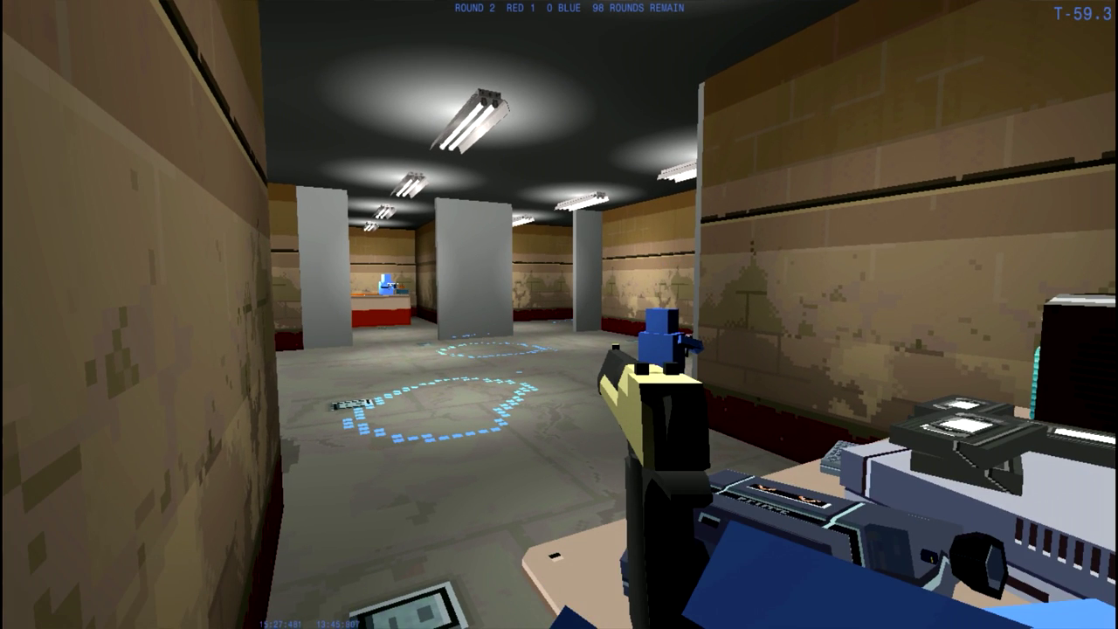
pyautogui.press('w')
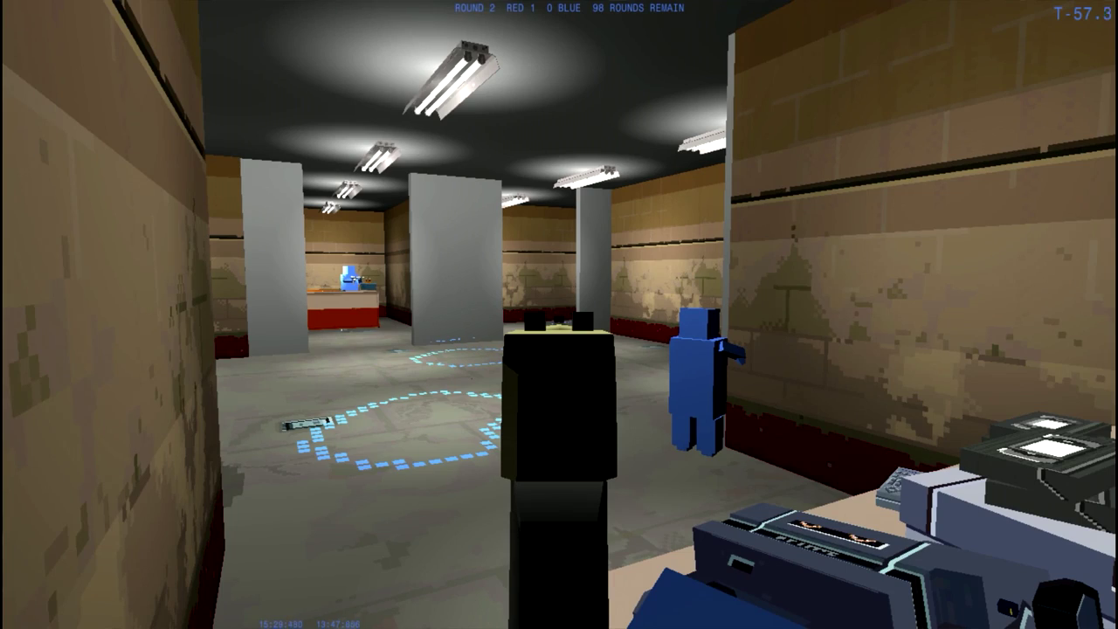
pyautogui.press('e')
pyautogui.press('w')
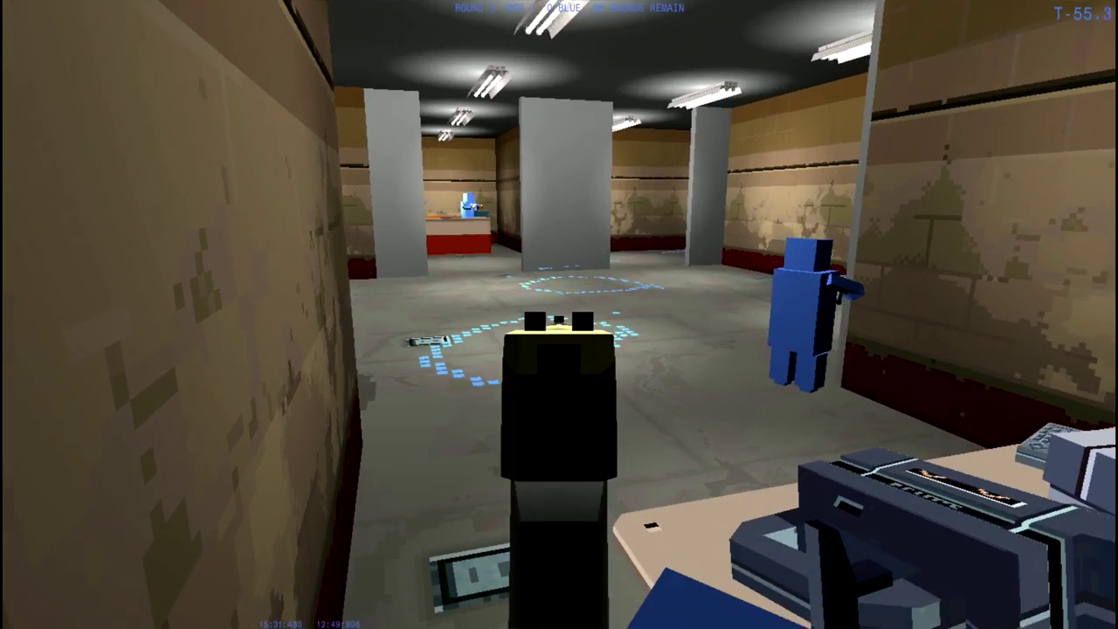
pyautogui.press('w')
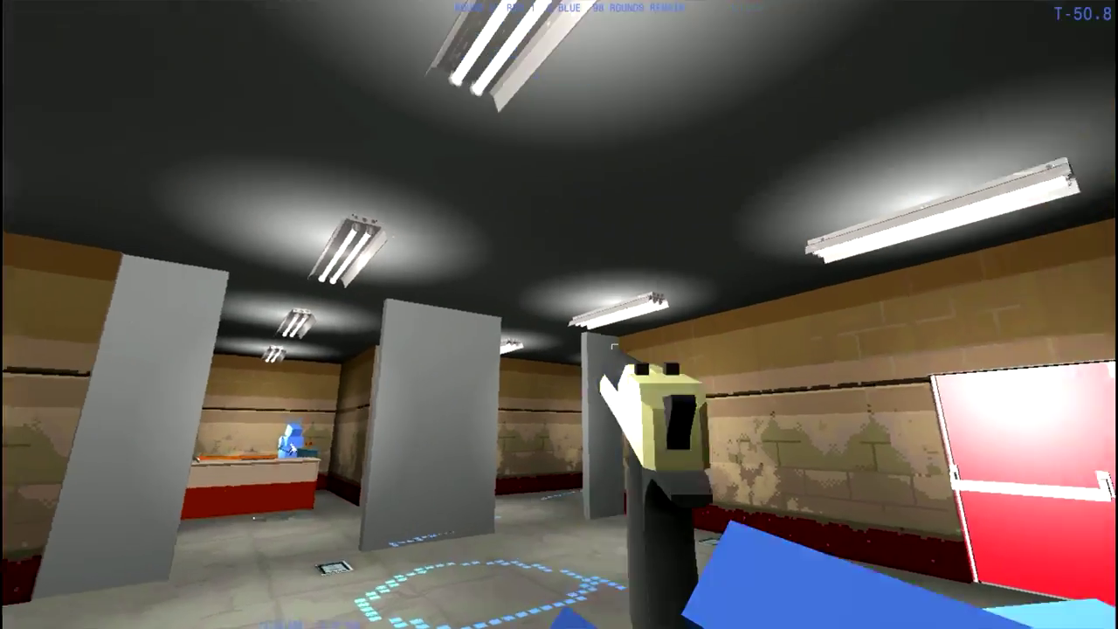
pyautogui.click(614, 348)
pyautogui.press('w')
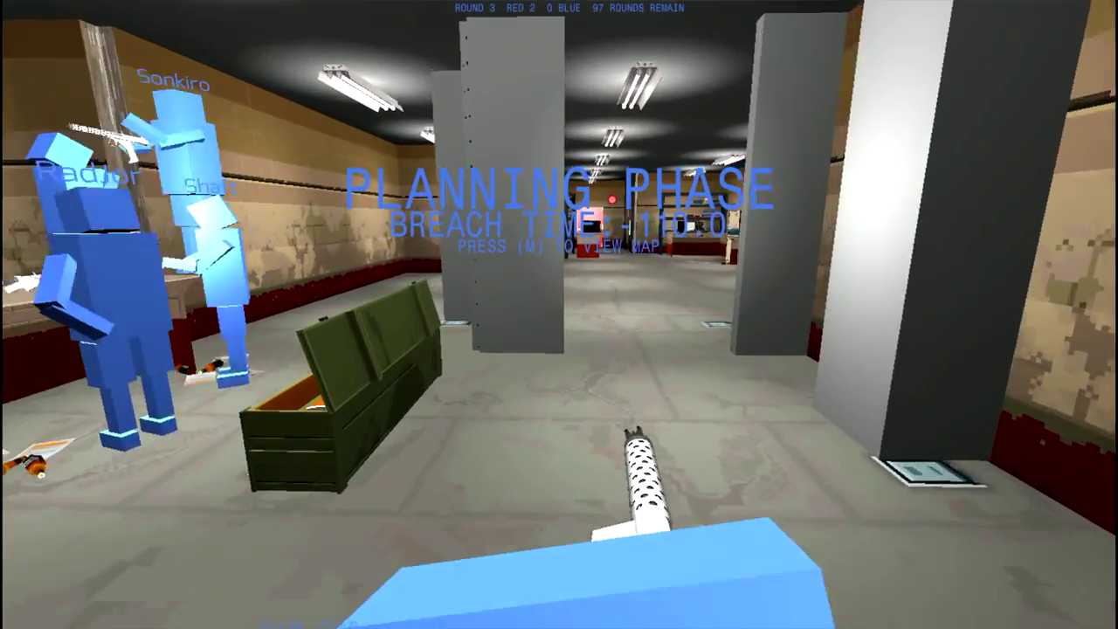
# - View the round 3 planning map sketched around the large southern room
pyautogui.press('m')
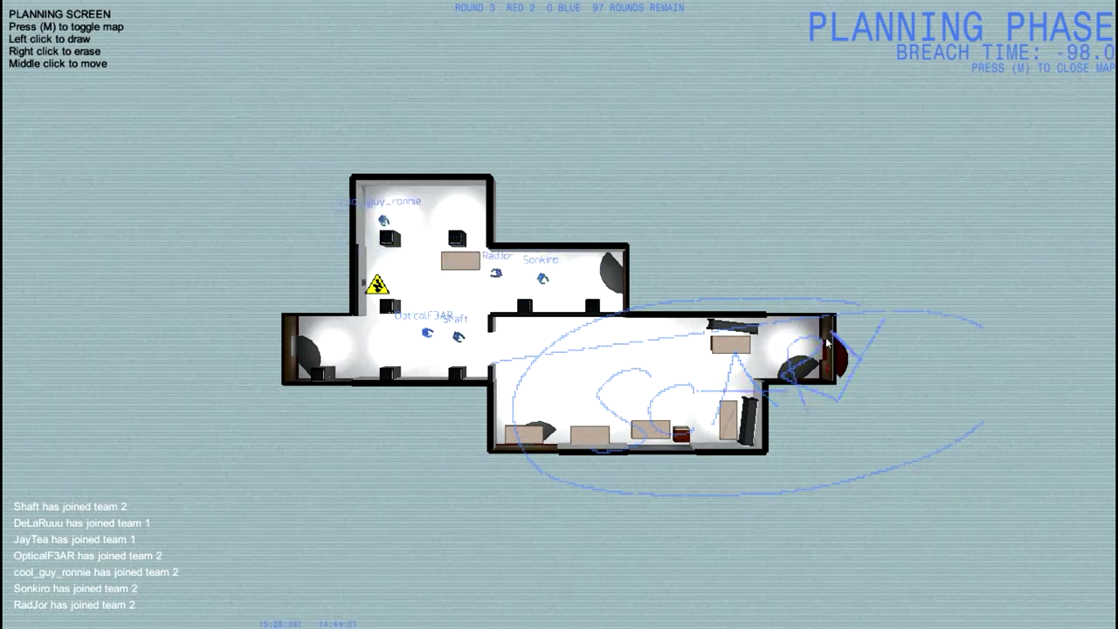
# - Leave the map to move through the office corridor with the submachine gun
pyautogui.press('m')
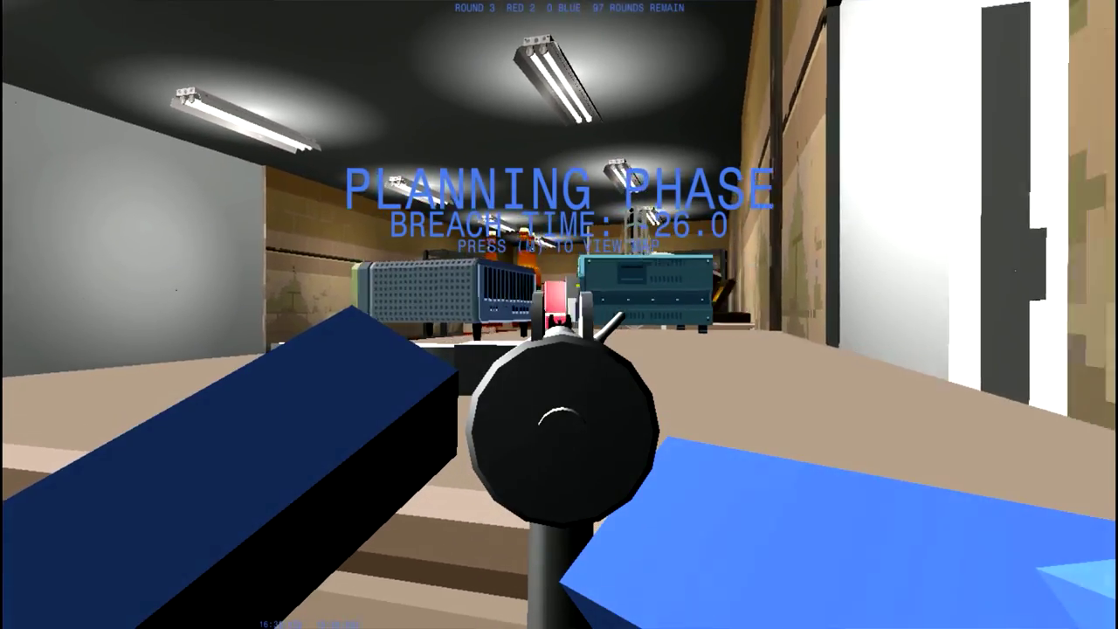
# - Cycle between weapons 1 and 2, ending on the drum-fed weapon
pyautogui.press('2')
pyautogui.press('1')
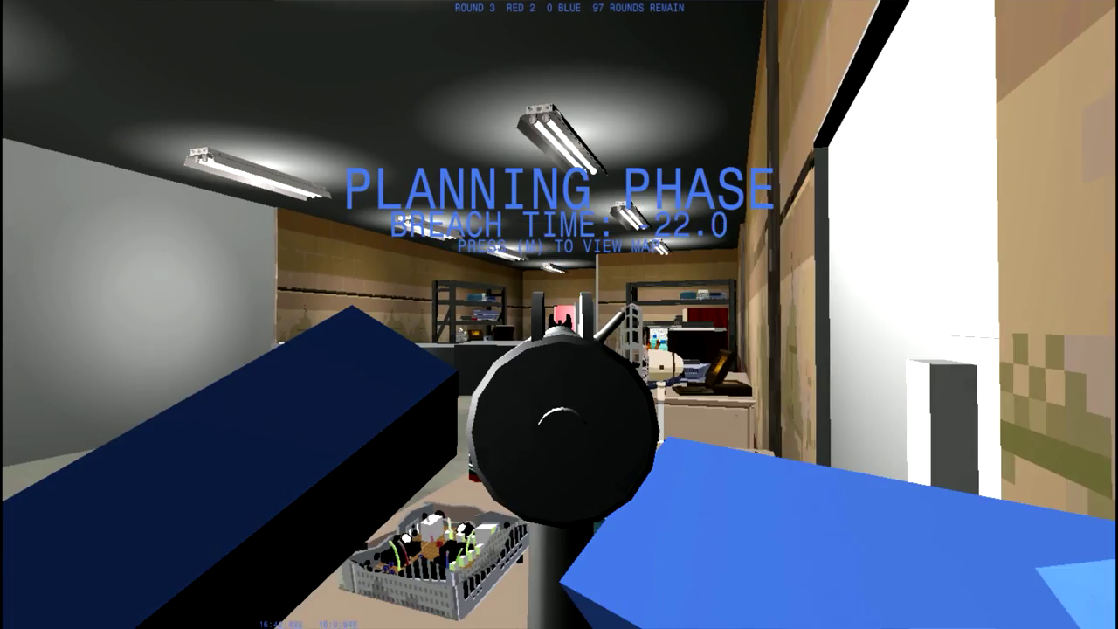
pyautogui.press('2')
pyautogui.press('1')
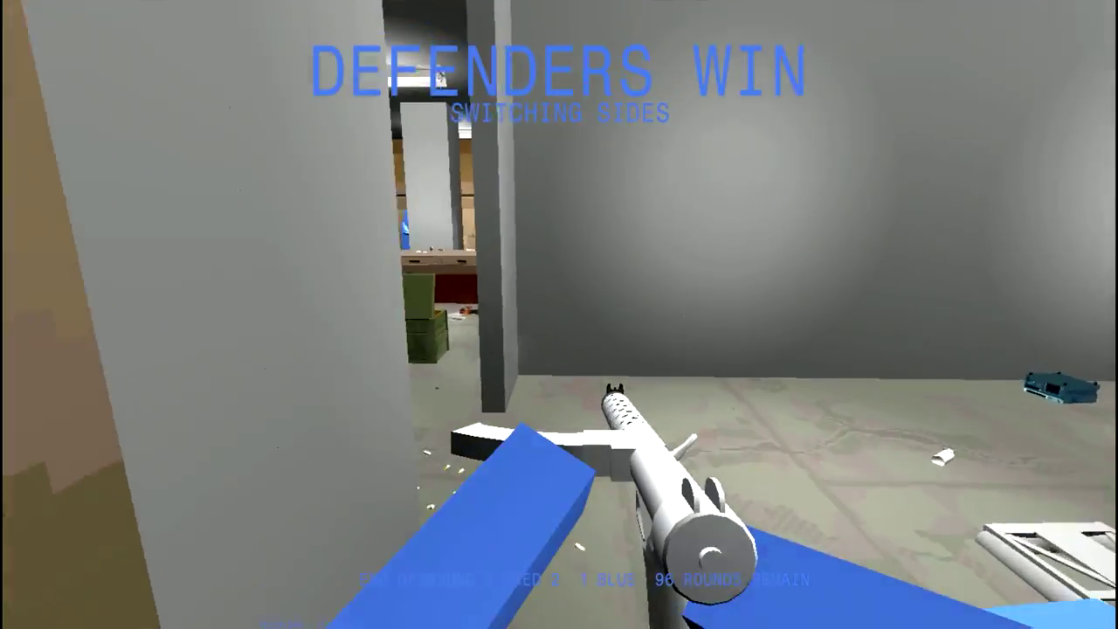
# - Advance through the rooms into the corridor while round 1 ends and the next map loads
pyautogui.press('w')
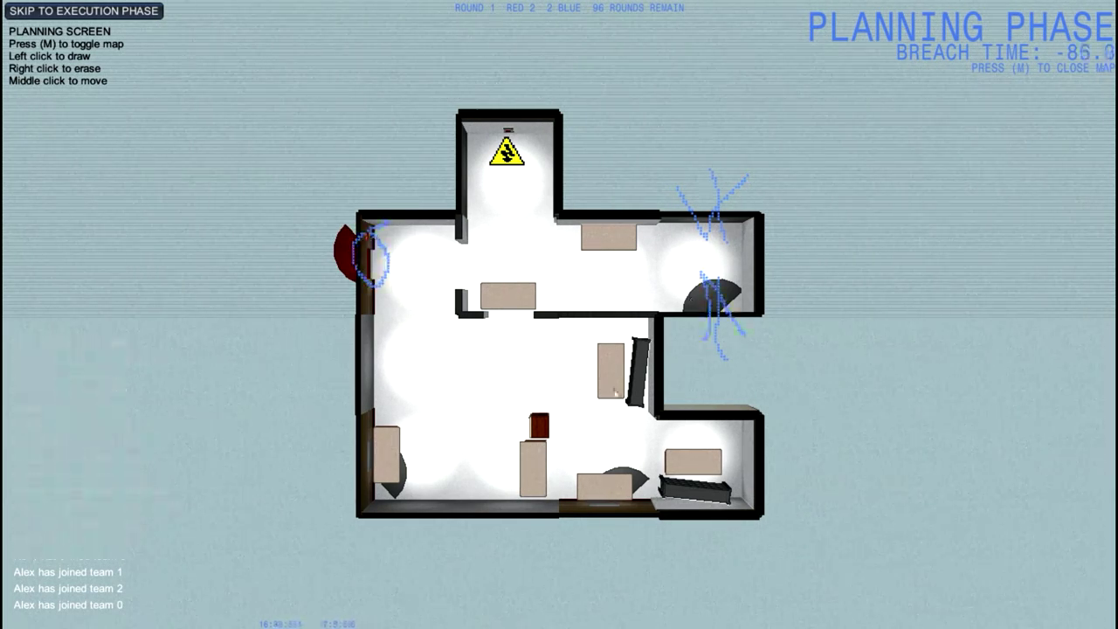
pyautogui.scroll(-3, 615, 394)
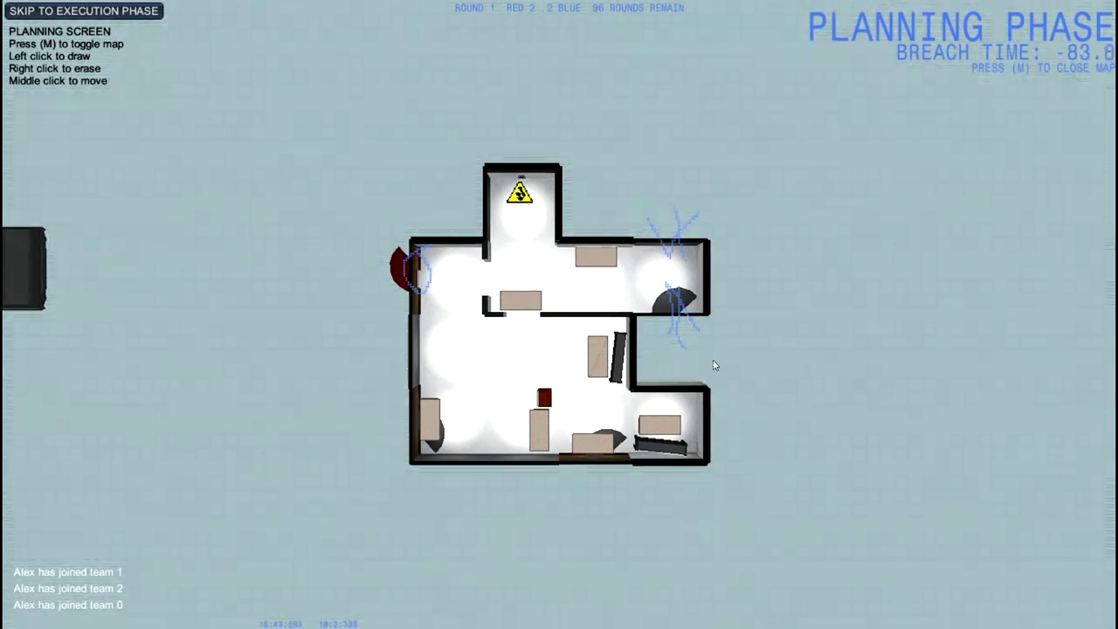
pyautogui.scroll(2, 678, 344)
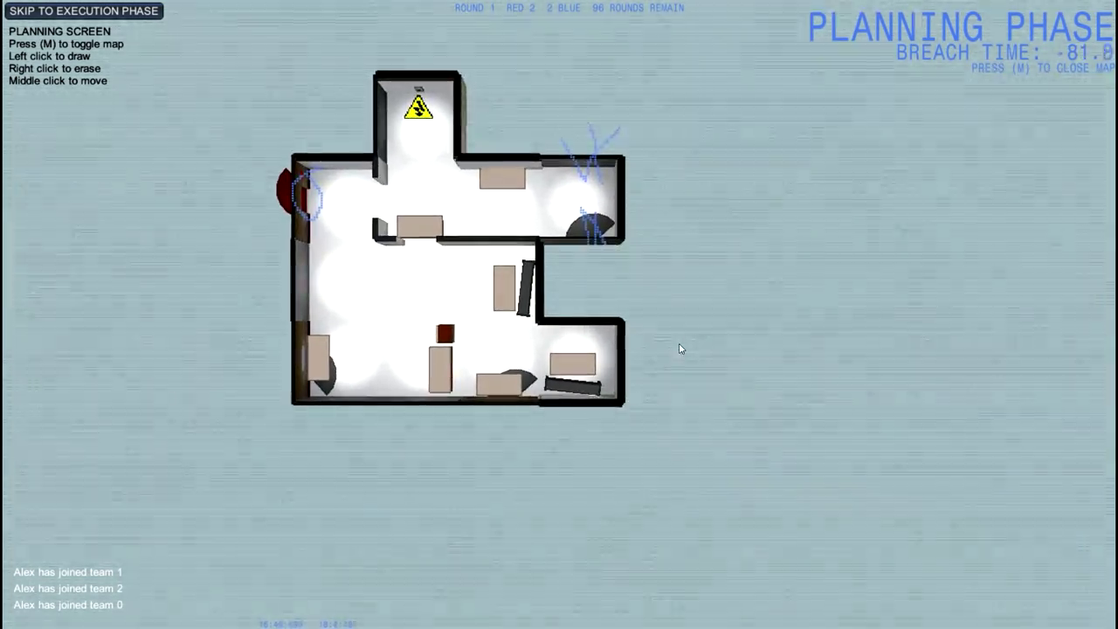
# - Recentre the floor plan to check the circled doors, then equip a grenade
pyautogui.moveTo(625, 299); pyautogui.dragTo(669, 375)
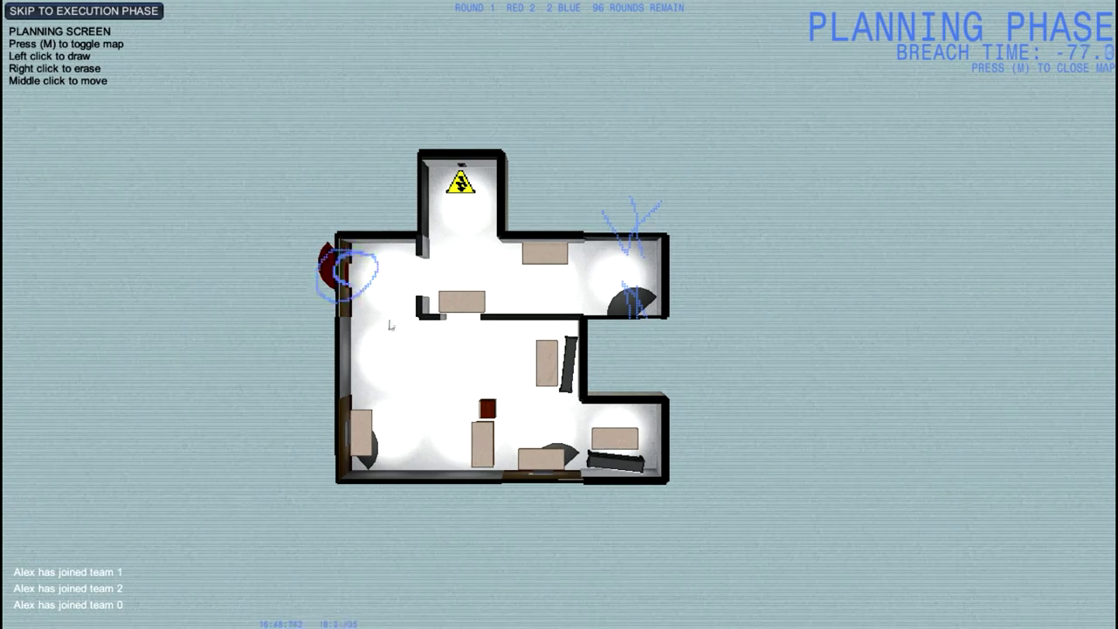
pyautogui.scroll(2, 452, 383)
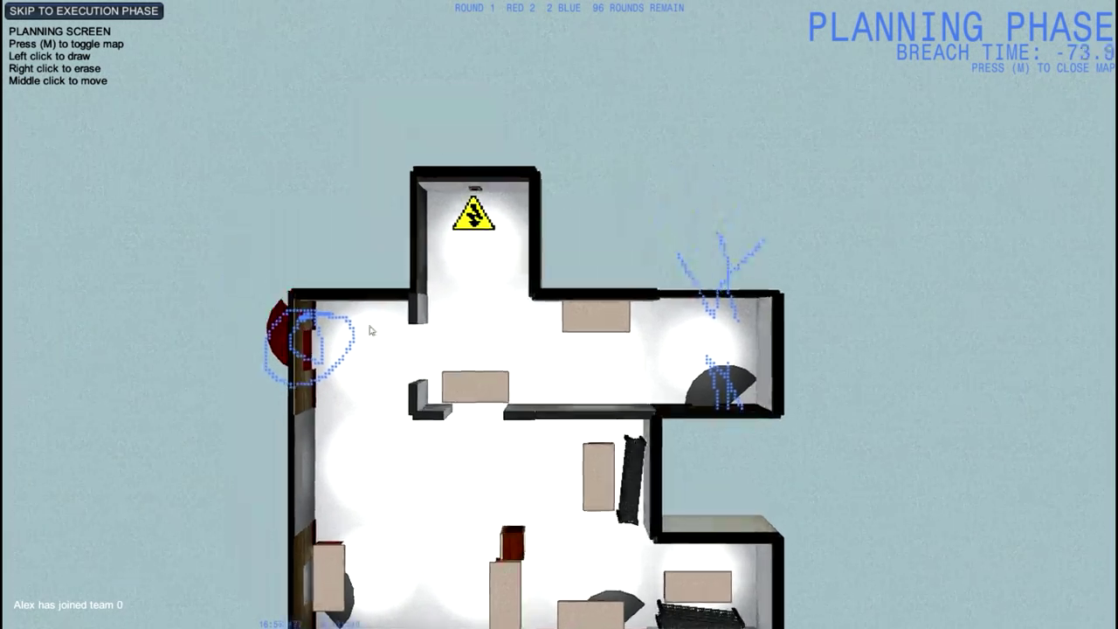
pyautogui.scroll(-2, 455, 270)
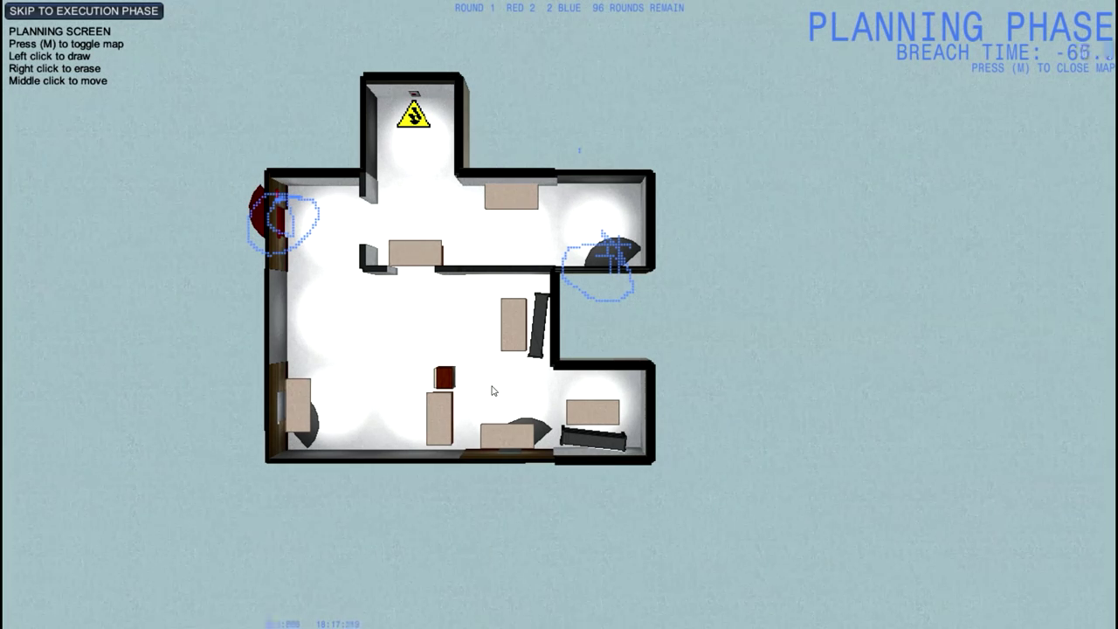
pyautogui.scroll(-2, 493, 390)
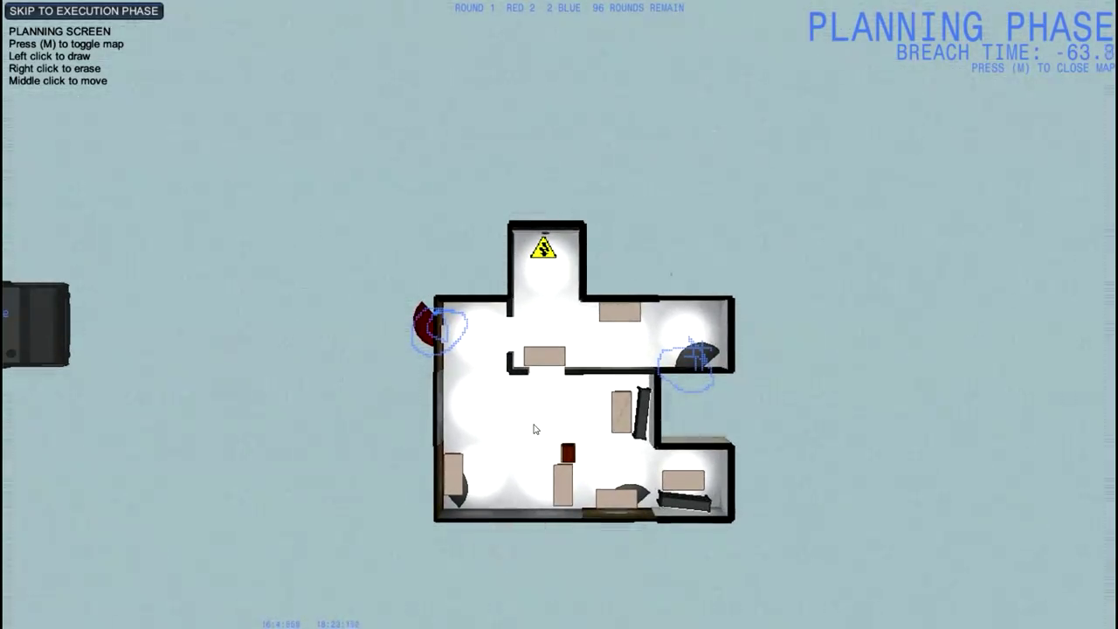
pyautogui.press('m')
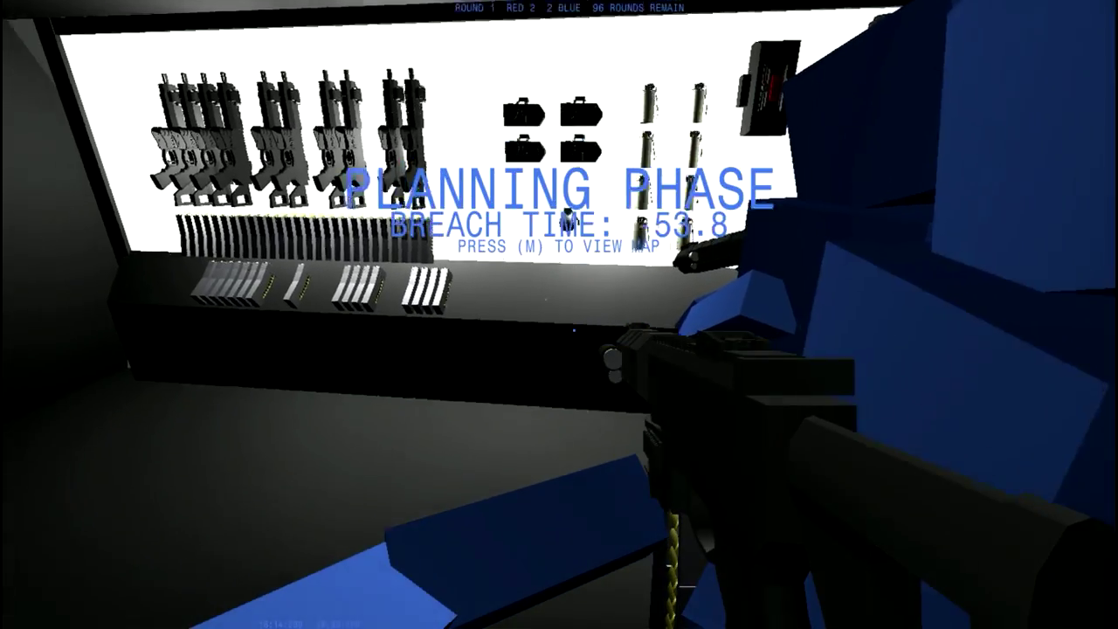
pyautogui.press('4')
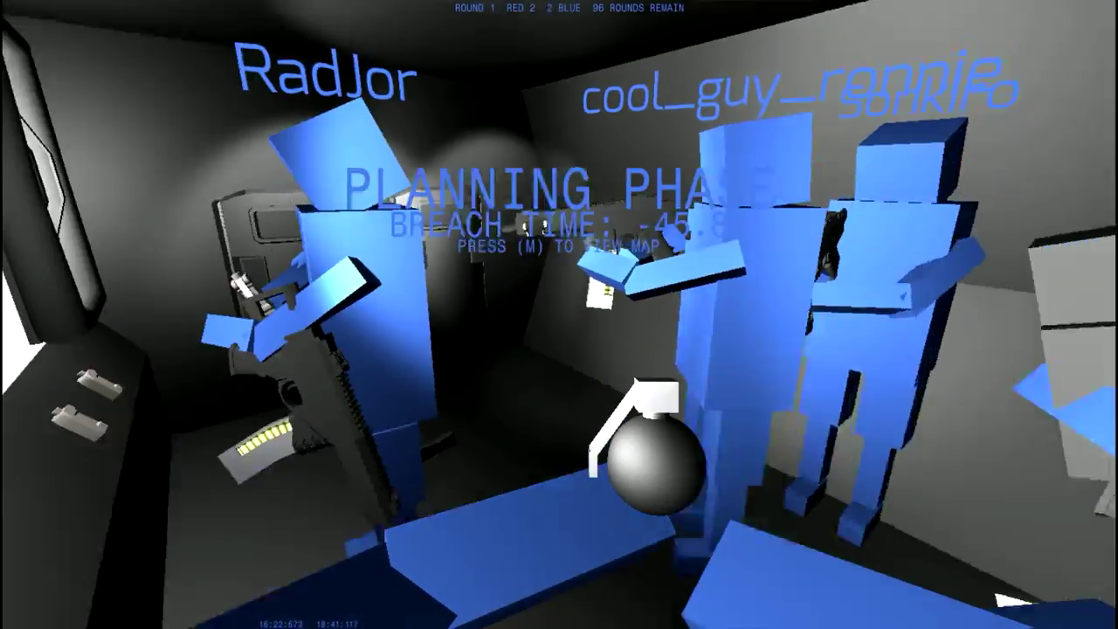
# - Review the blue dotted route to the black door, then skip to the execution phase
pyautogui.press('m')
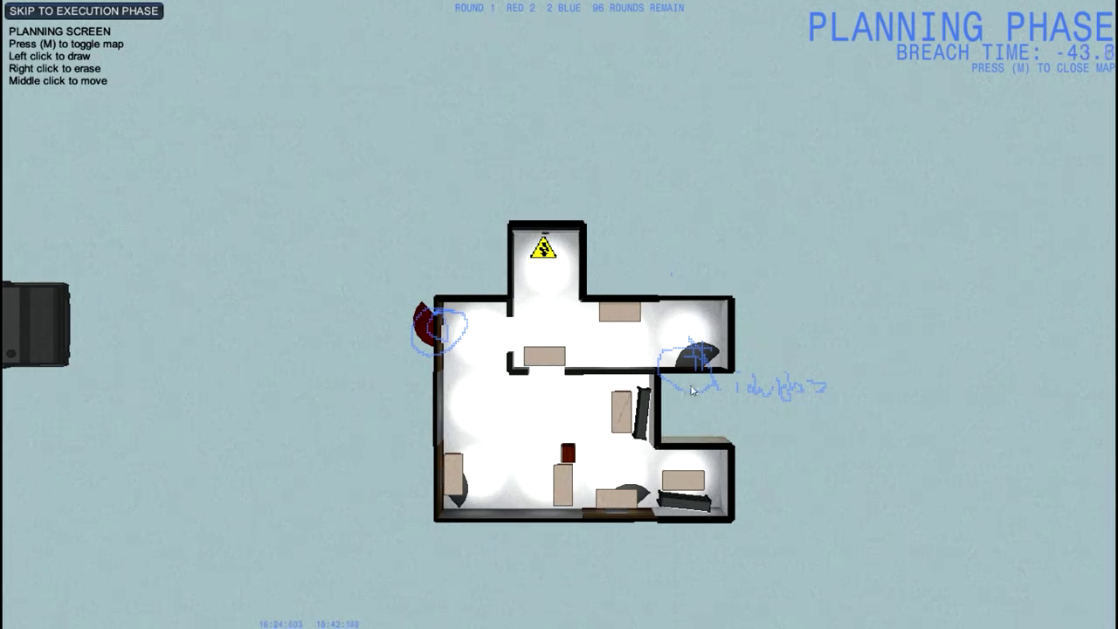
pyautogui.scroll(2, 752, 399)
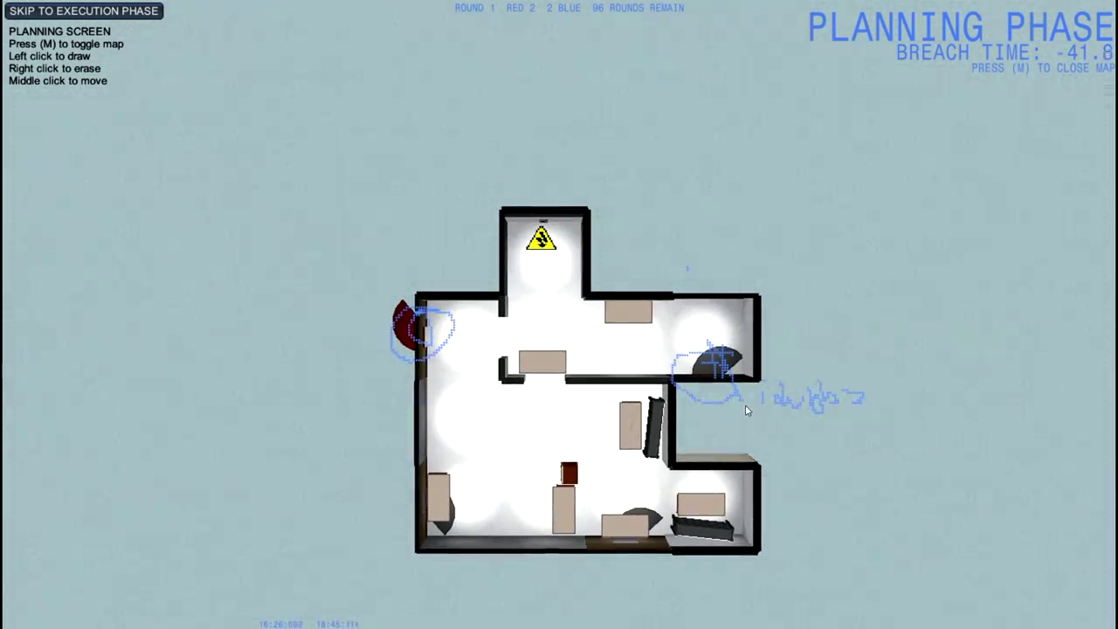
pyautogui.press('m')
pyautogui.press('m')
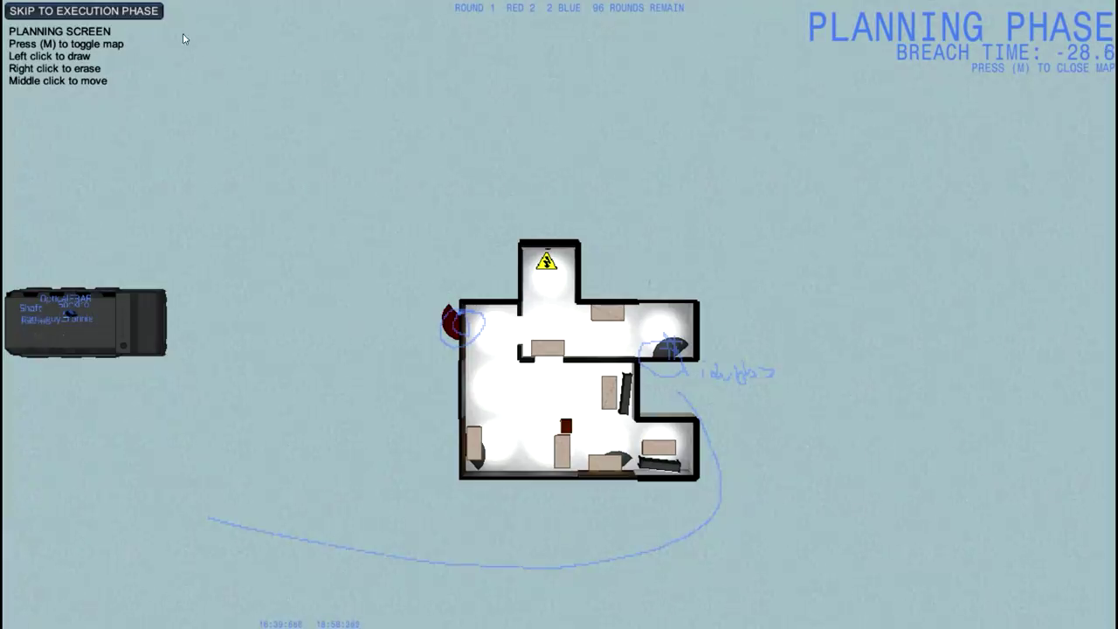
pyautogui.click(113, 10)
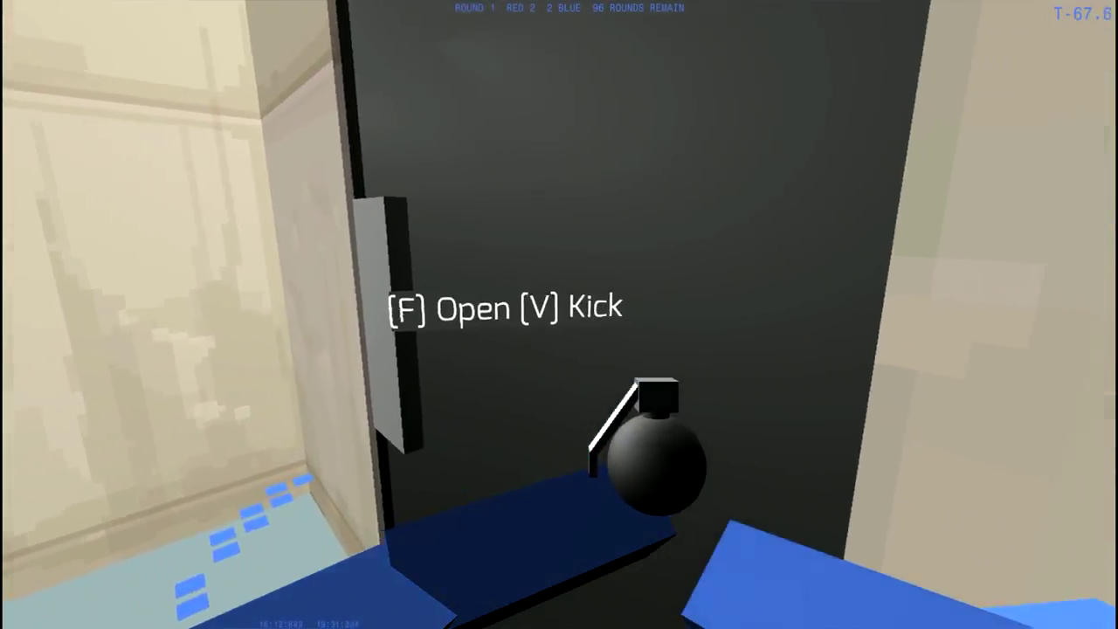
# - Breach the black door and throw the grenade into the room
pyautogui.press('v')
pyautogui.click(559, 315)
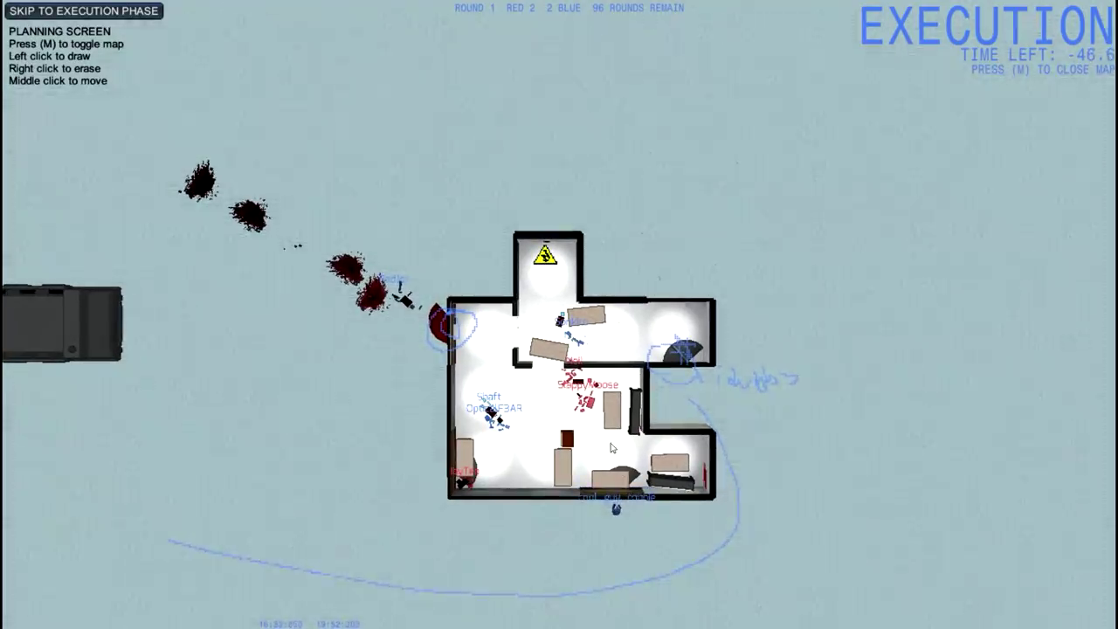
pyautogui.scroll(1, 576, 415)
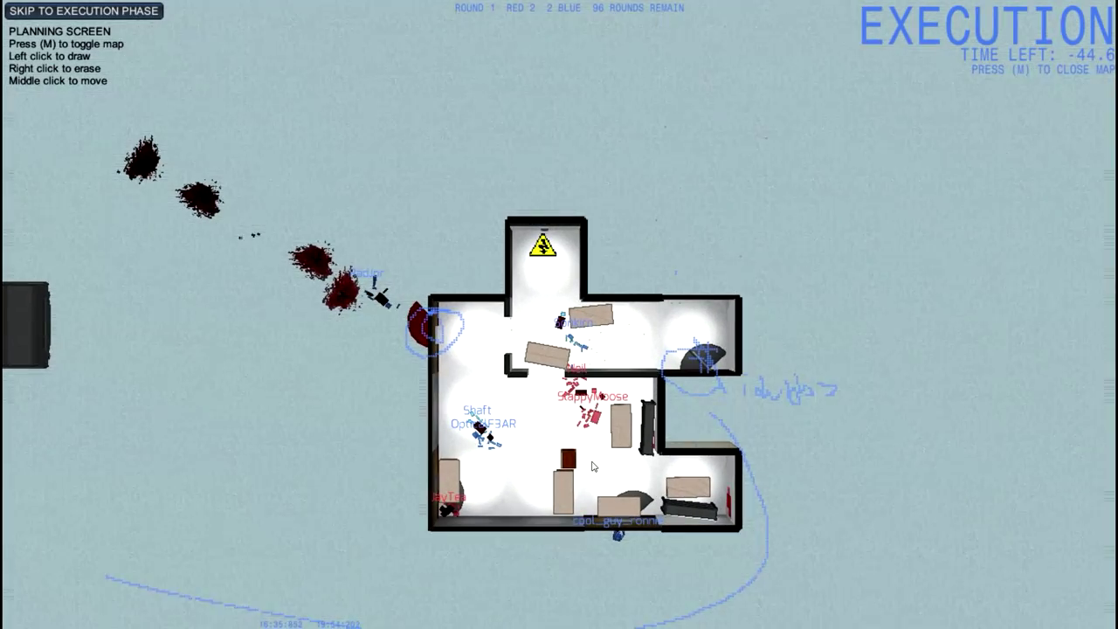
pyautogui.scroll(1, 582, 391)
pyautogui.scroll(1, 583, 390)
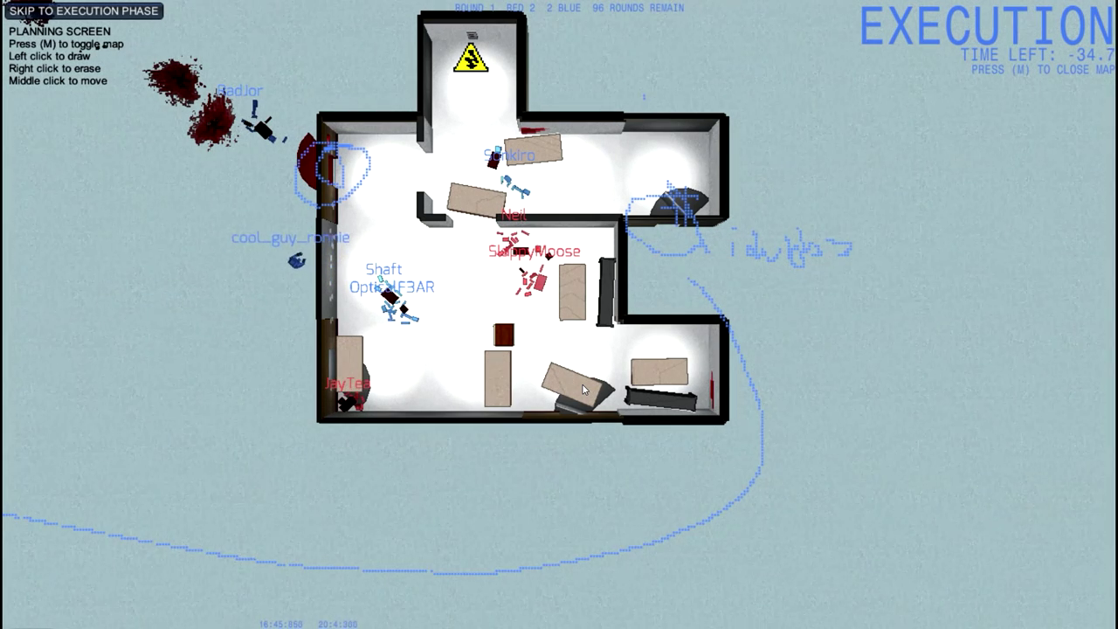
pyautogui.scroll(1, 530, 327)
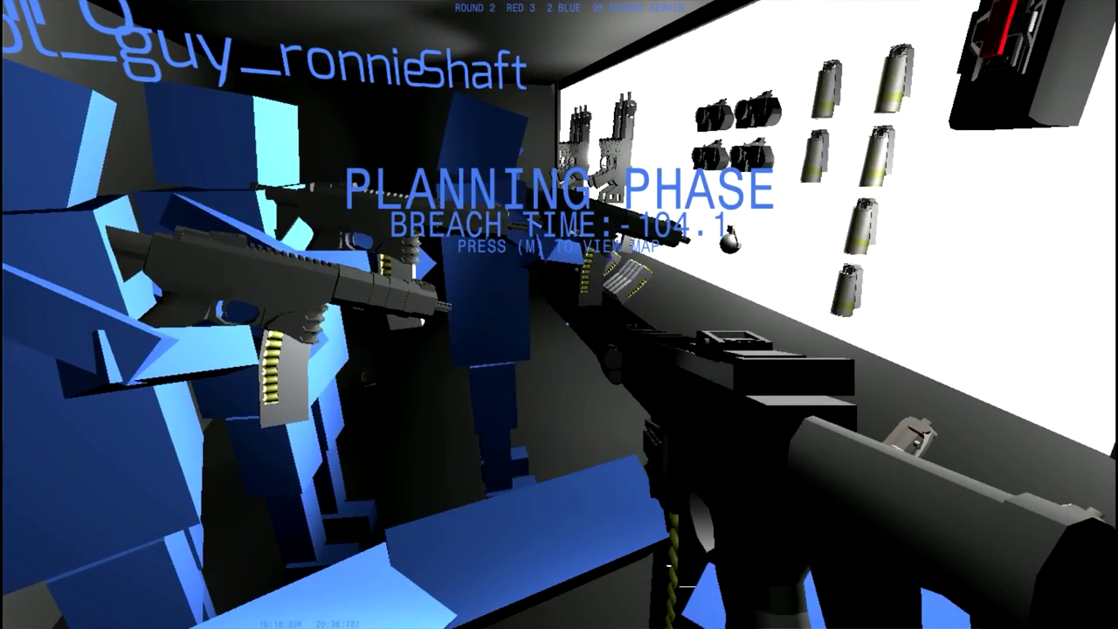
# - Glance at the map, walk past the armory's weapon wall and shield rack, then reopen it
pyautogui.press('m')
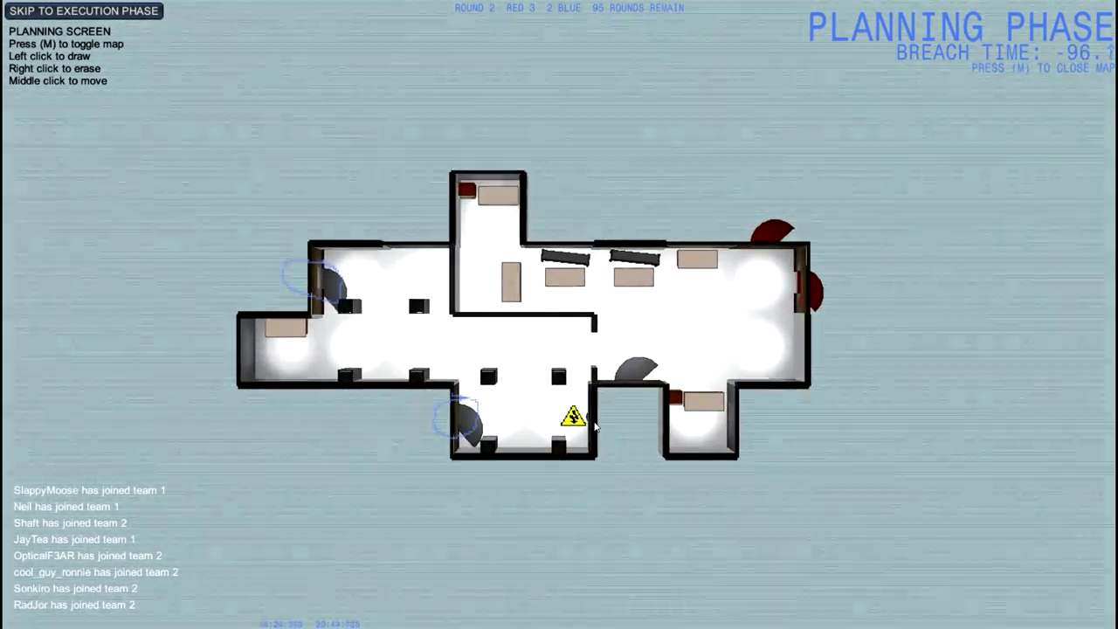
pyautogui.scroll(-2, 606, 473)
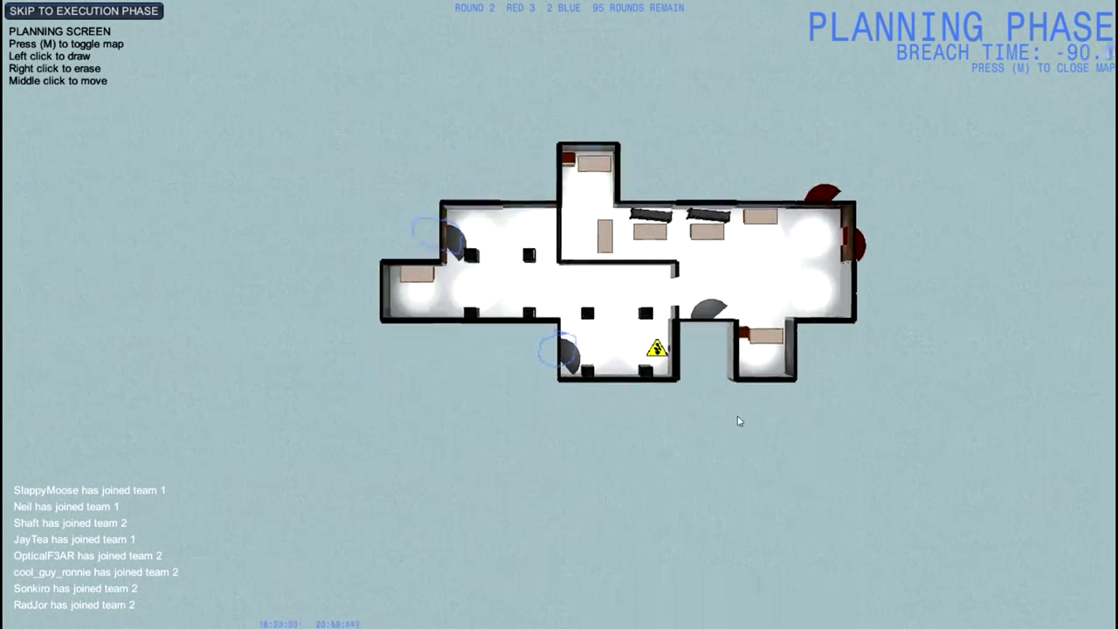
pyautogui.press('m')
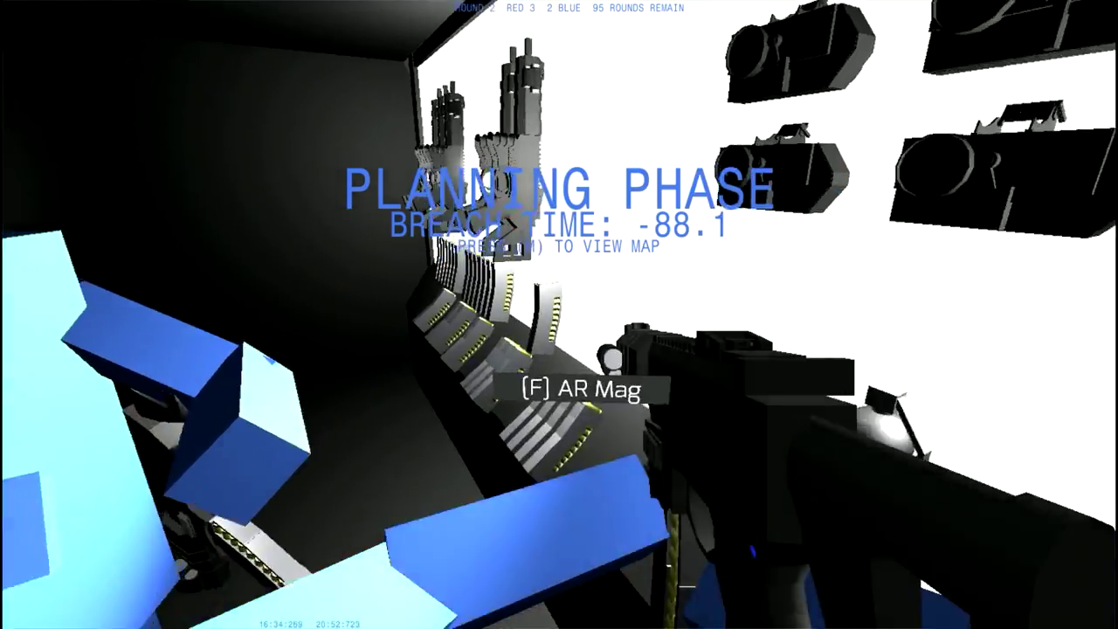
pyautogui.press('s')
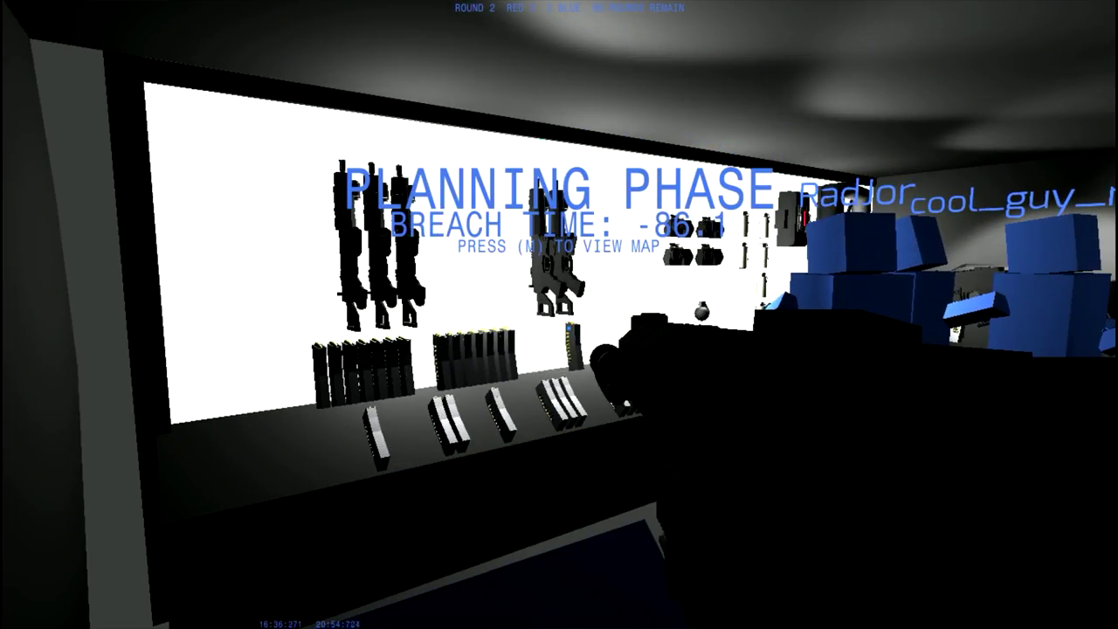
pyautogui.press('w')
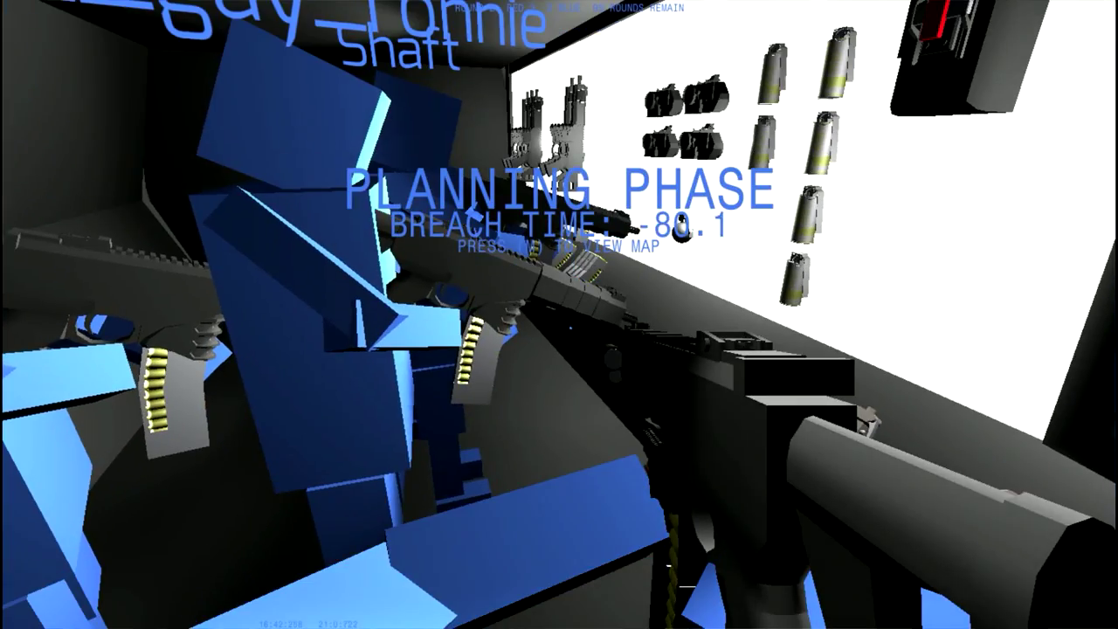
pyautogui.press('m')
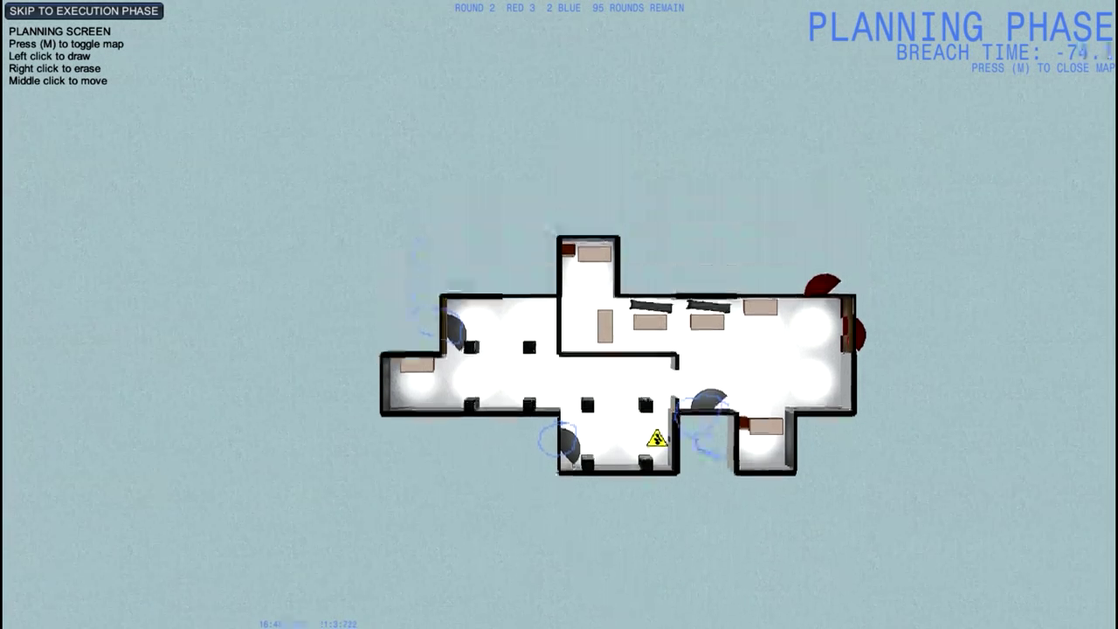
pyautogui.scroll(2, 468, 419)
pyautogui.scroll(-2, 468, 419)
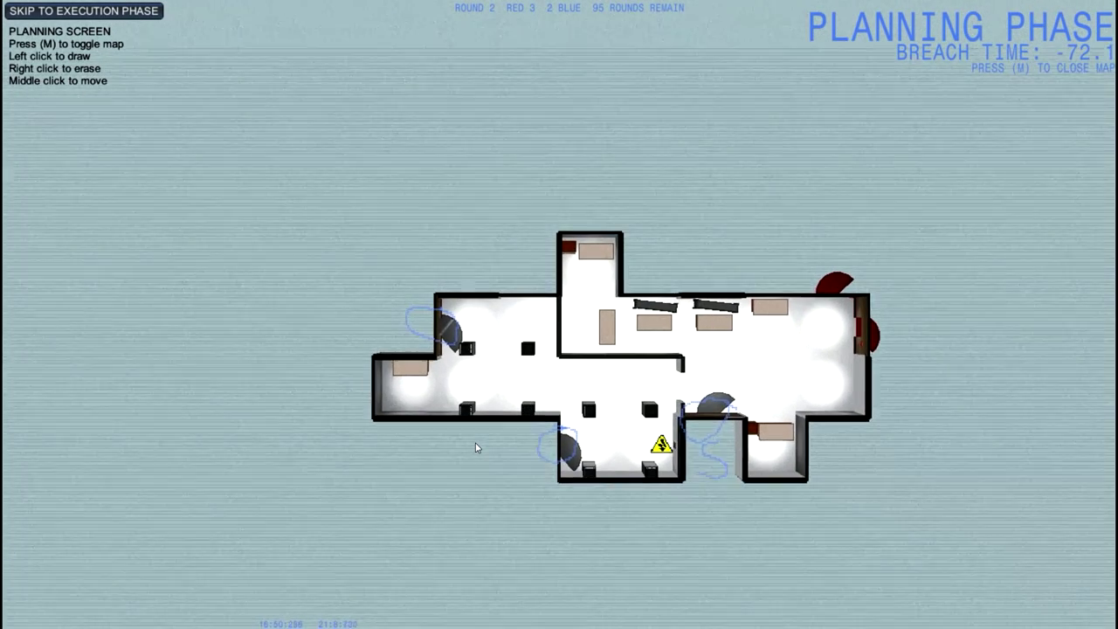
pyautogui.scroll(-1, 556, 343)
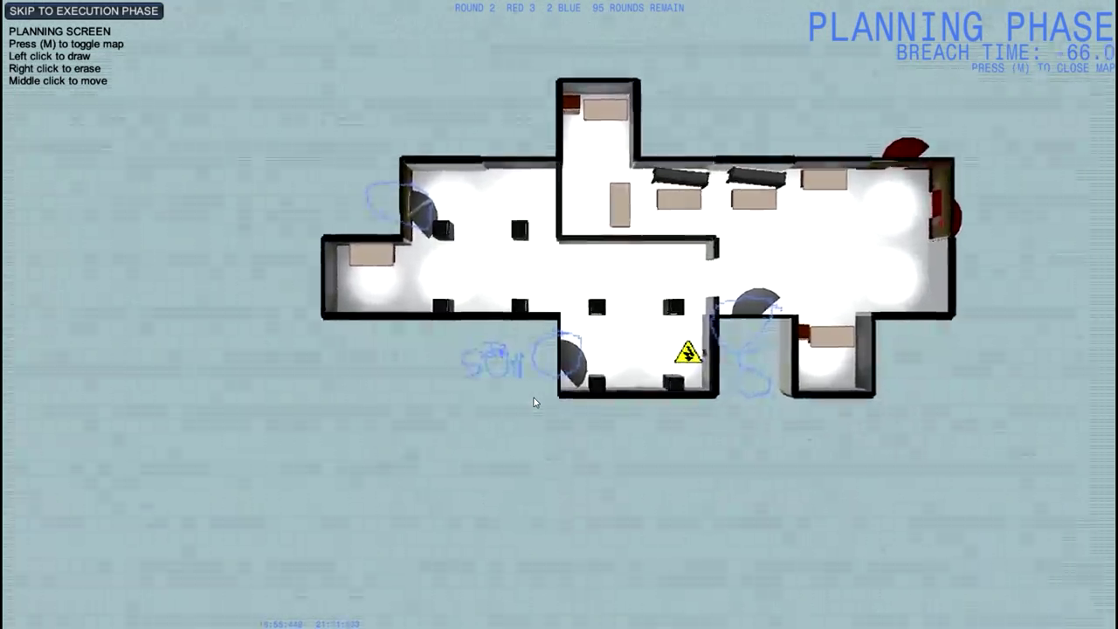
# - Check teammates' door circles and labels on the round 2 map, then skip to execution
pyautogui.press('m')
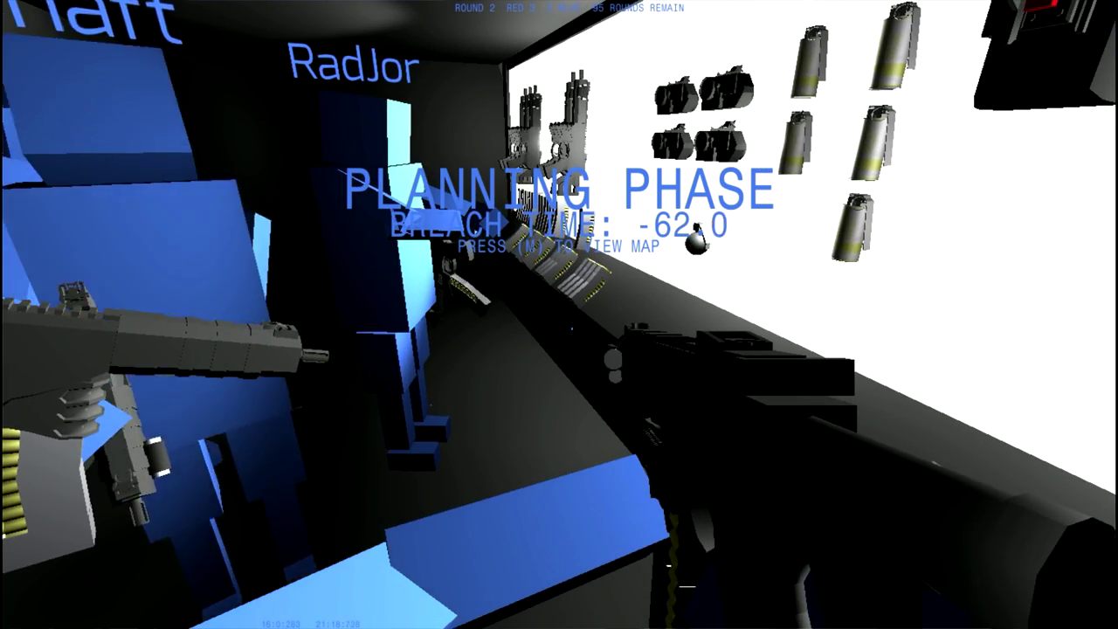
pyautogui.press('m')
pyautogui.scroll(-2, 557, 320)
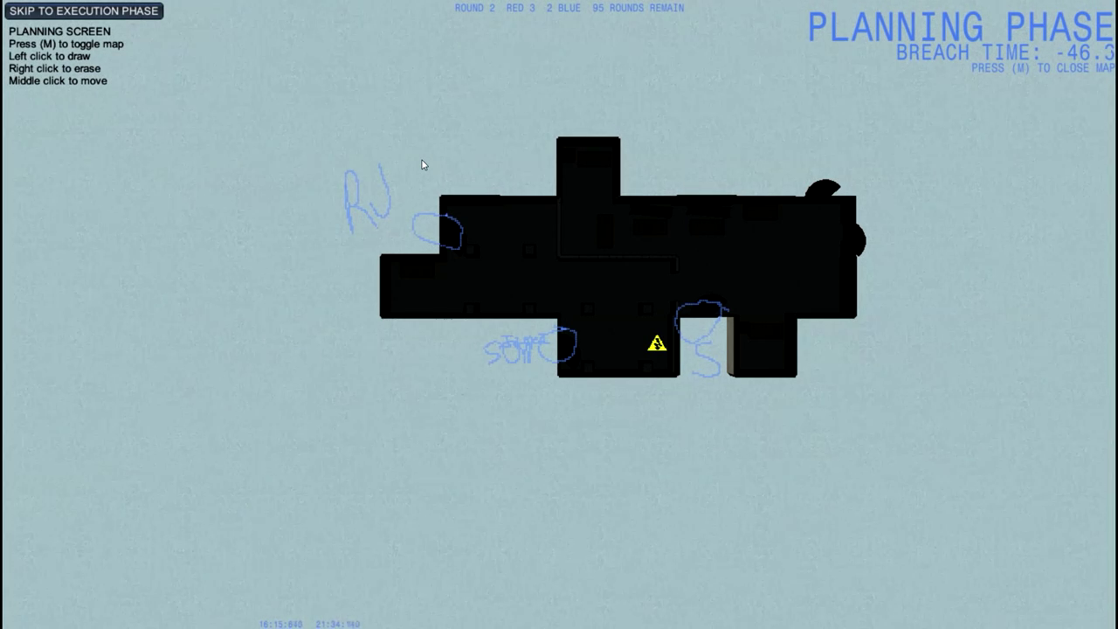
pyautogui.press('m')
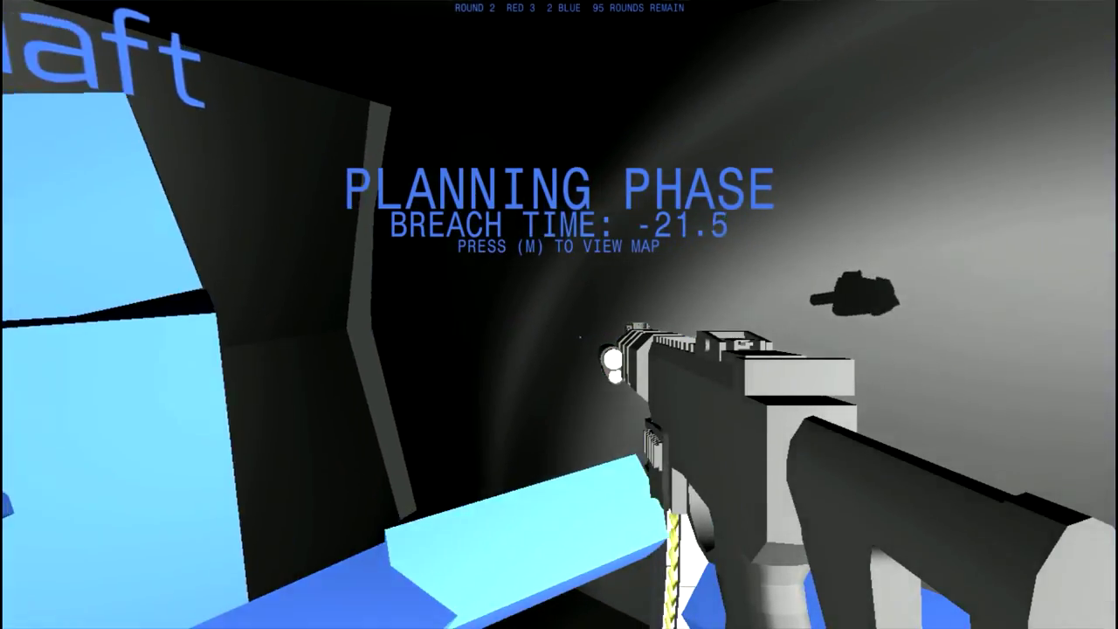
pyautogui.press('m')
pyautogui.click(46, 16)
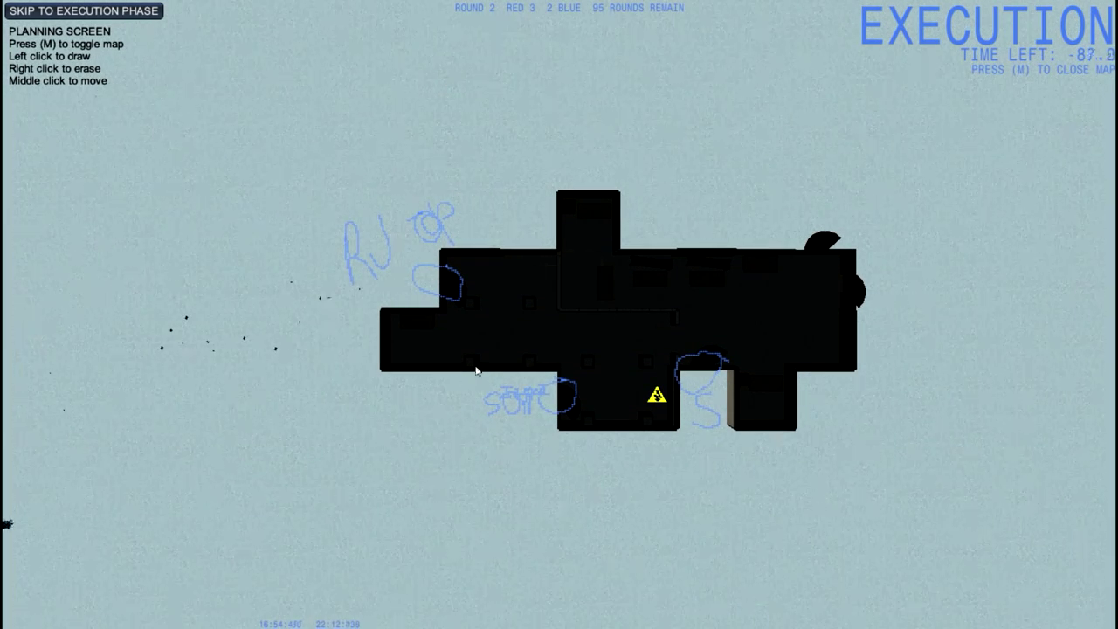
pyautogui.scroll(2, 445, 372)
pyautogui.scroll(-1, 616, 363)
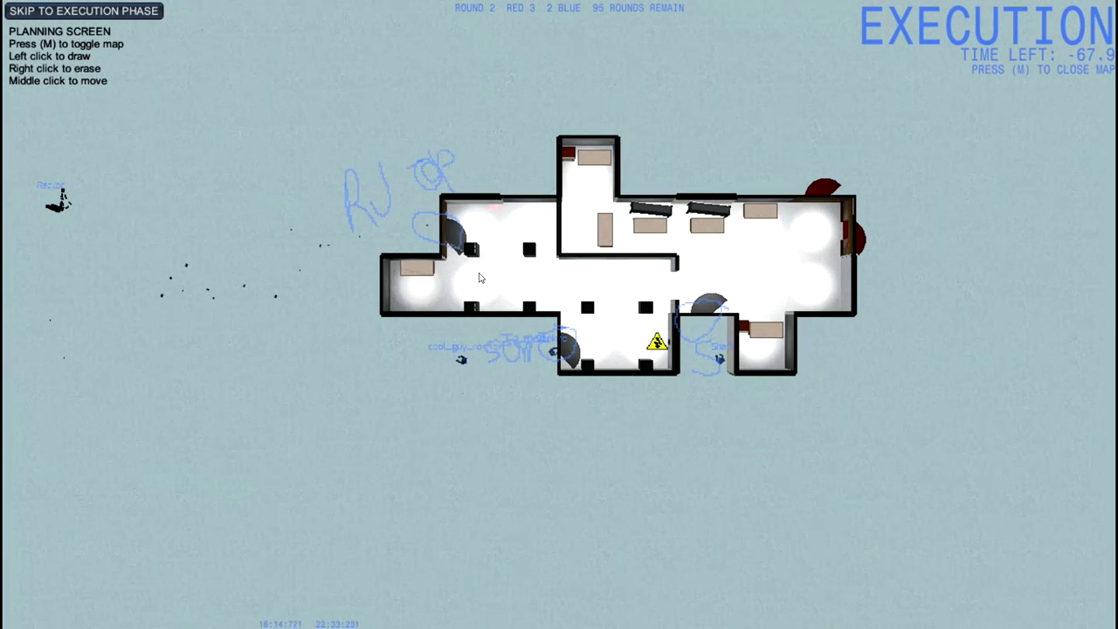
pyautogui.scroll(1, 483, 284)
pyautogui.scroll(1, 489, 301)
pyautogui.scroll(1, 497, 319)
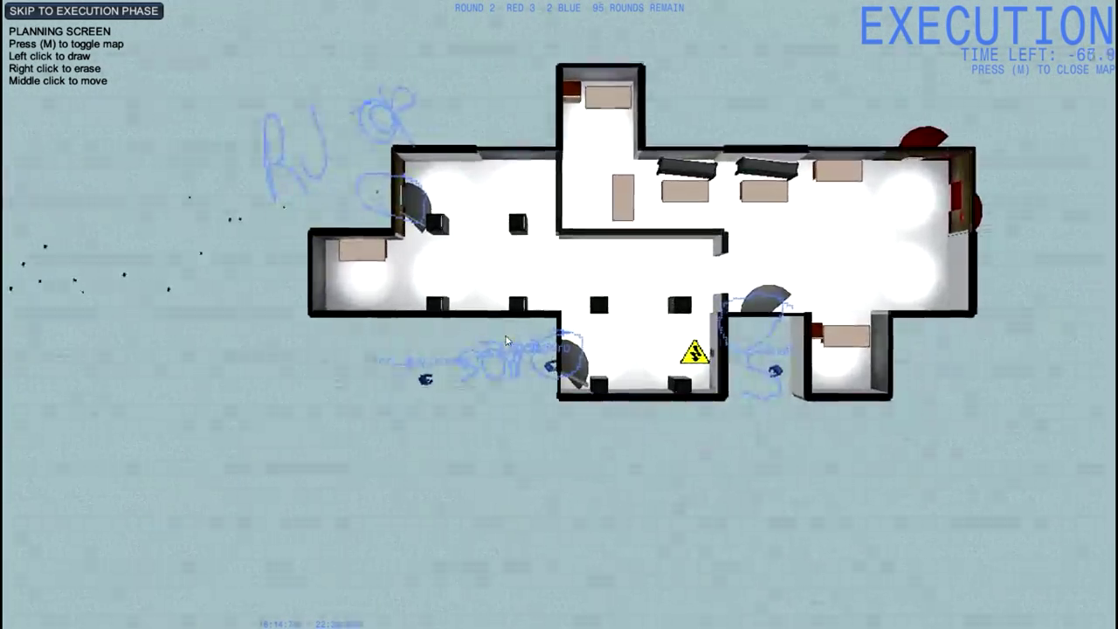
pyautogui.scroll(2, 503, 336)
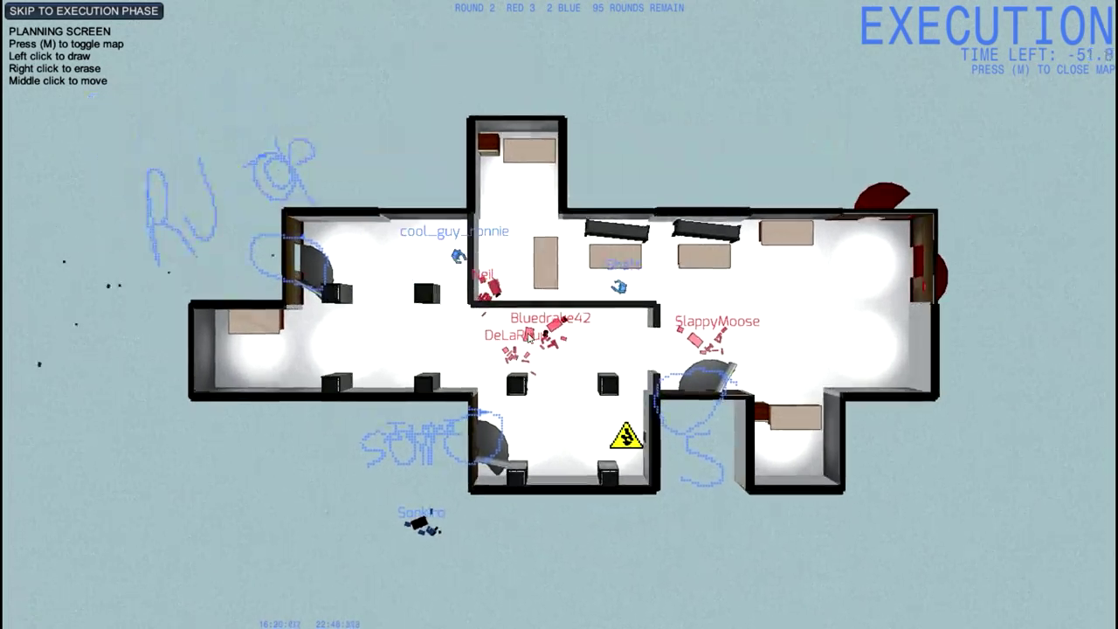
pyautogui.scroll(-3, 549, 350)
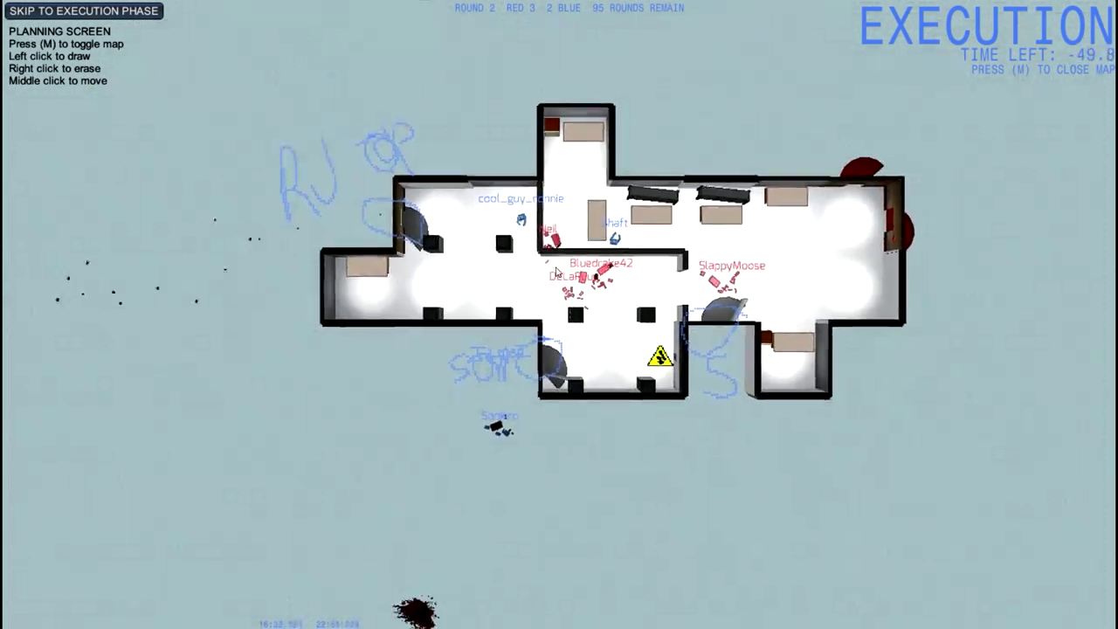
pyautogui.scroll(-1, 567, 411)
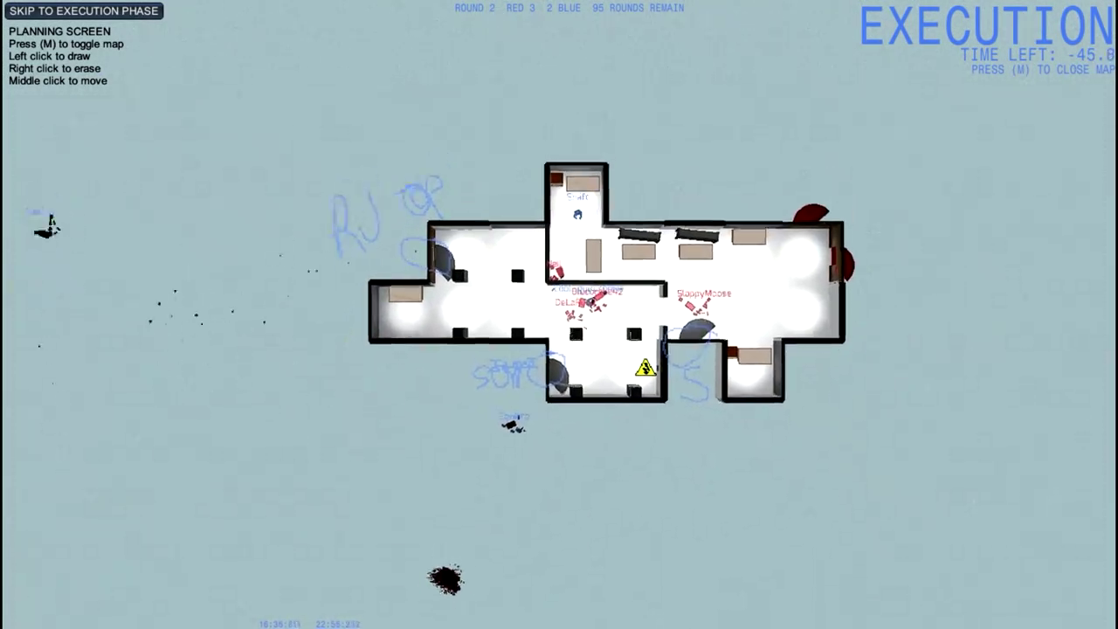
pyautogui.scroll(2, 623, 425)
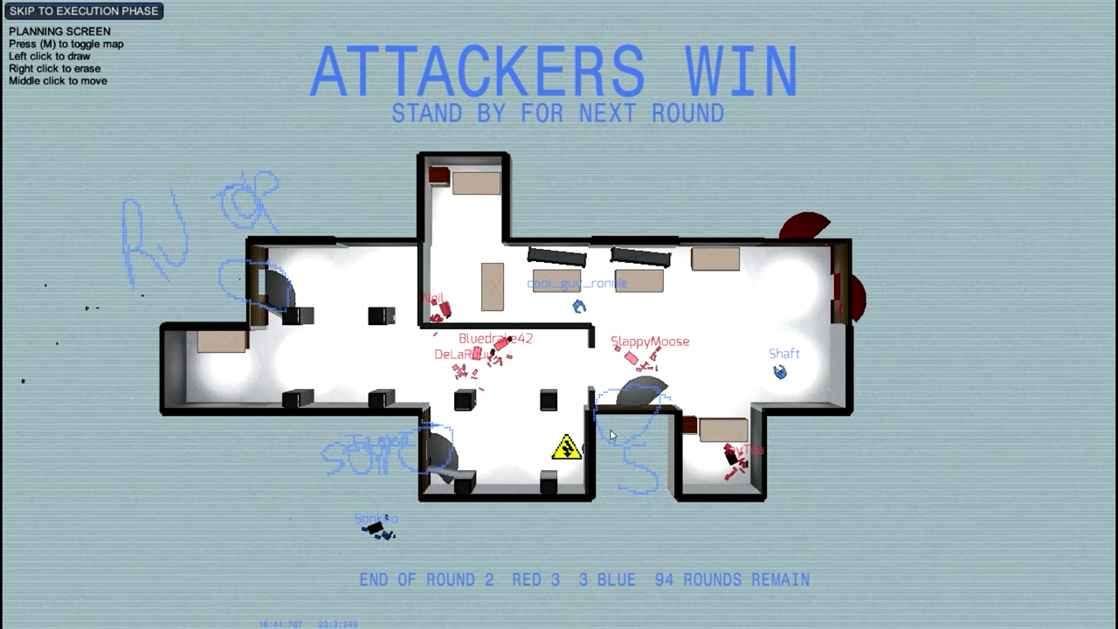
pyautogui.scroll(-2, 609, 411)
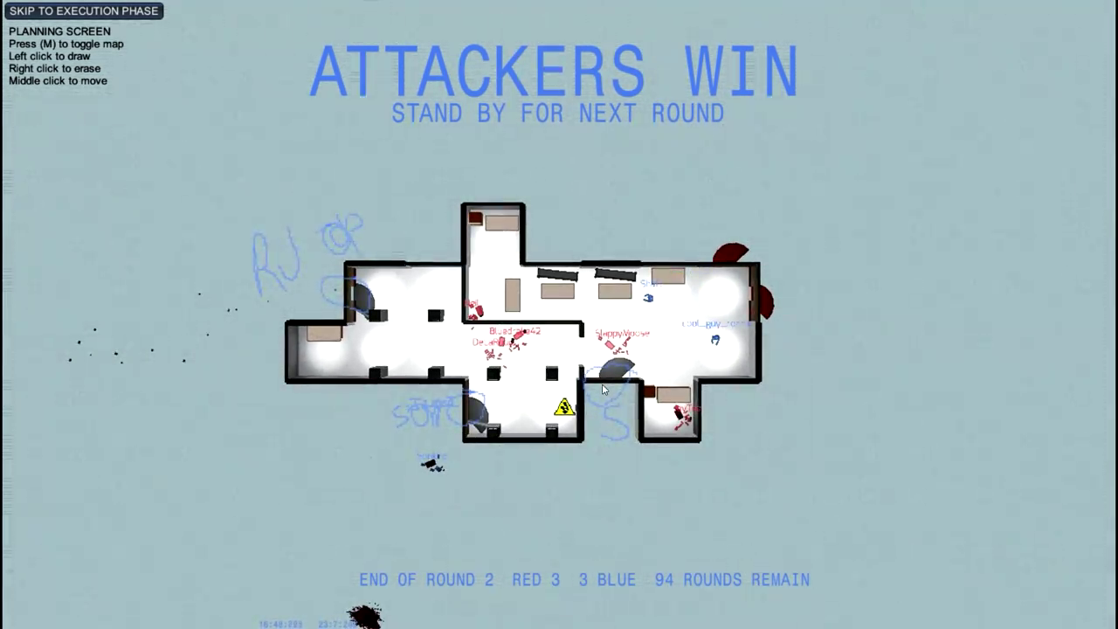
# - Pan the round 2 results map right and down, then back left and up
pyautogui.moveTo(632, 301); pyautogui.dragTo(726, 349)
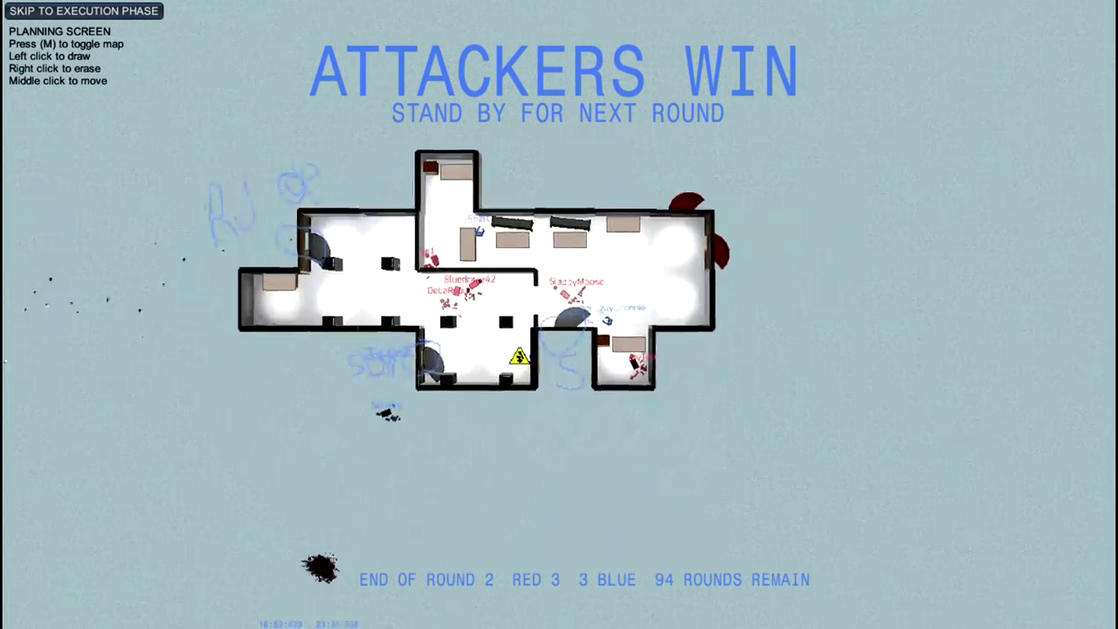
pyautogui.moveTo(634, 391); pyautogui.dragTo(541, 378)
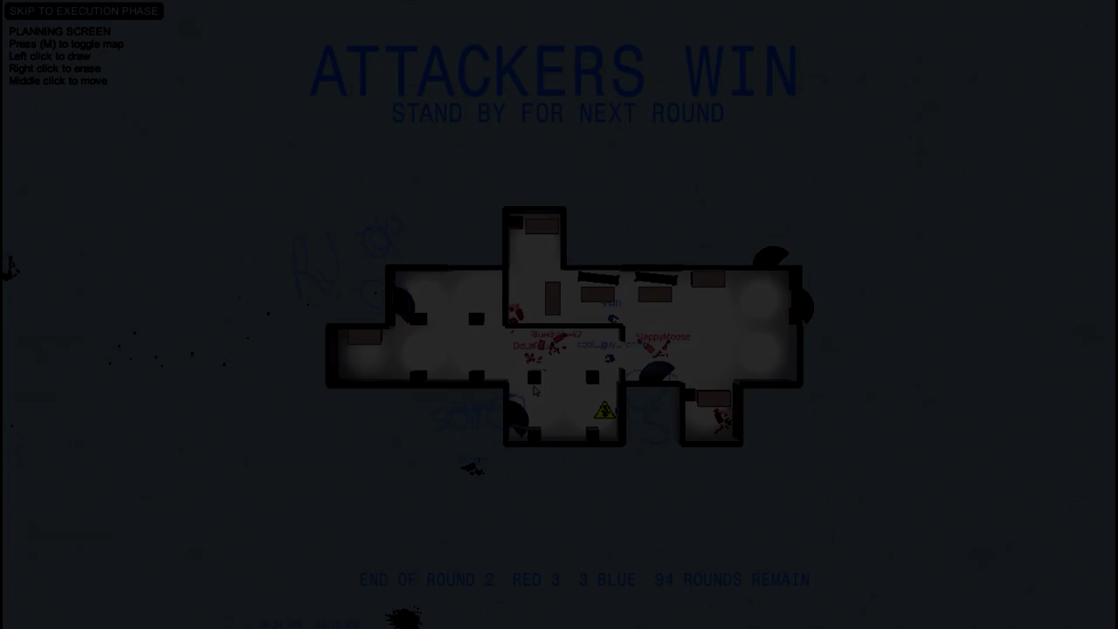